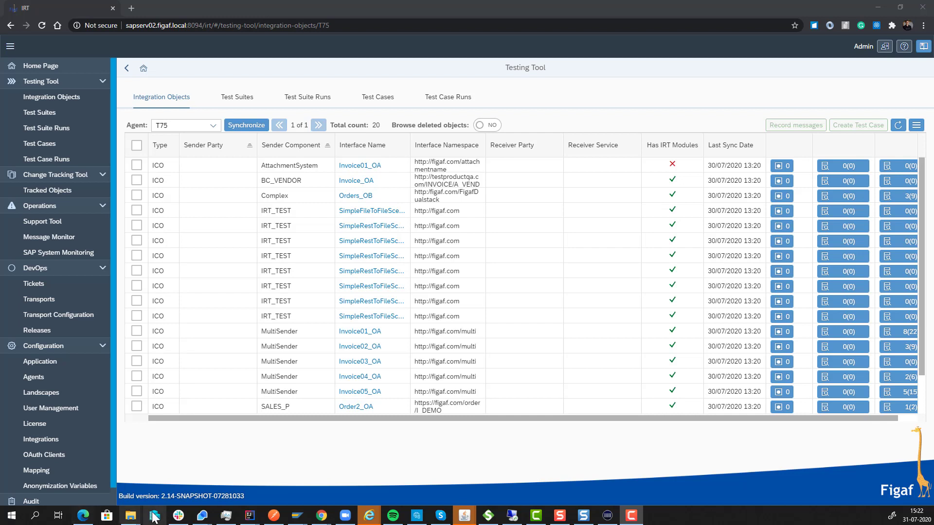
Select the five MultiSender interfaces Invoice01_OA through Invoice05_OA for message recording
click(137, 331)
click(137, 346)
click(137, 362)
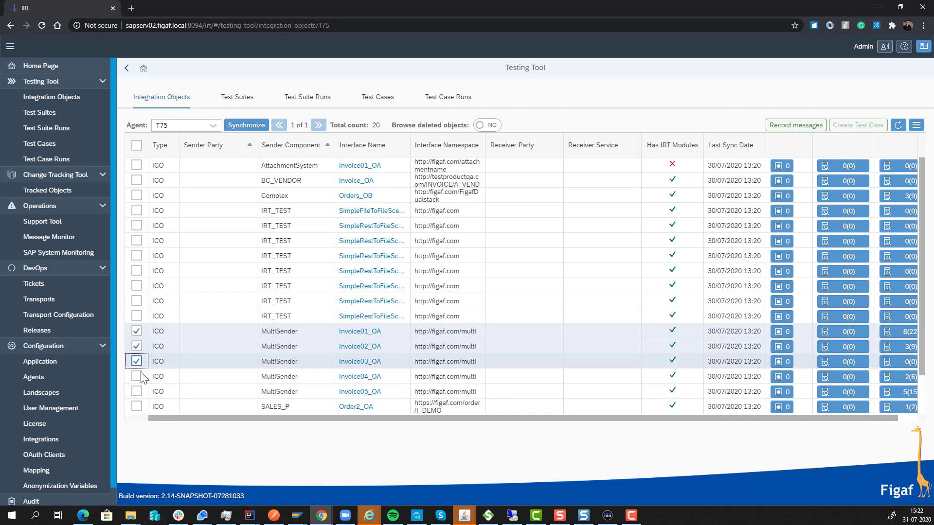
click(136, 377)
click(136, 392)
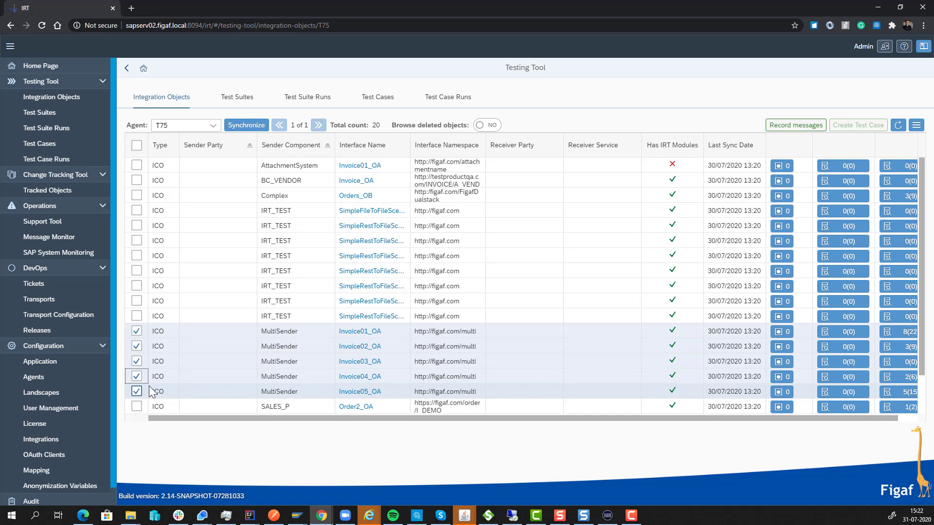
click(797, 126)
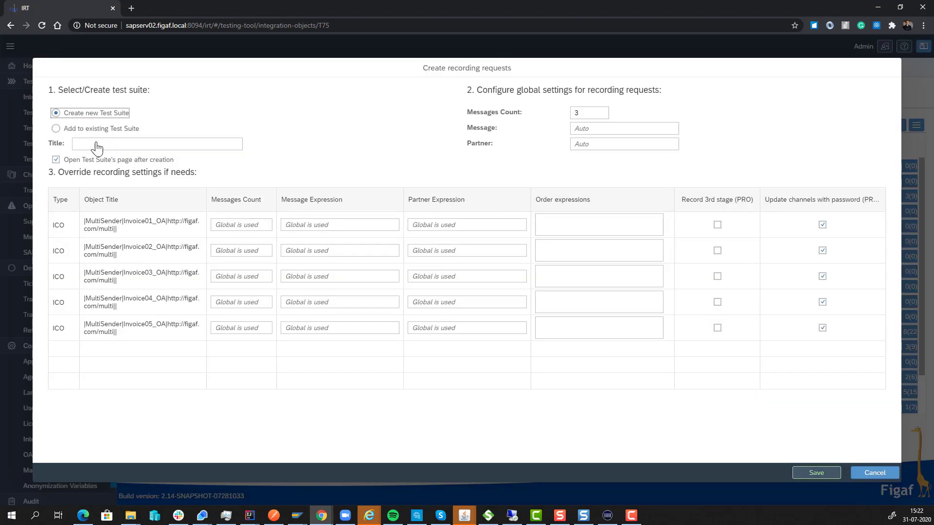
Name the new suite 'TestingTool SAP PI', reuse it as the message expression, and set partner //Seller with 3 messages
click(102, 146)
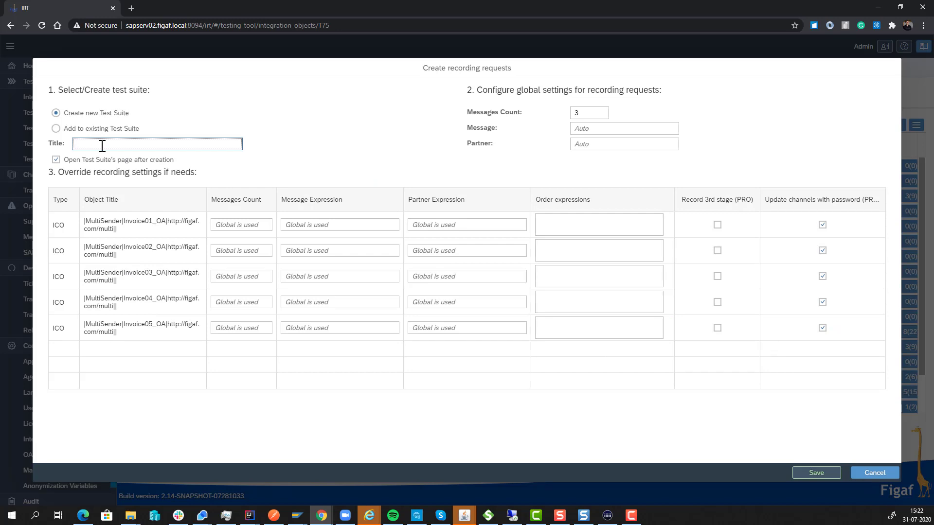
text(Test ingTool SAP PI)
key(ctrl+a)
key(ctrl+c)
click(593, 125)
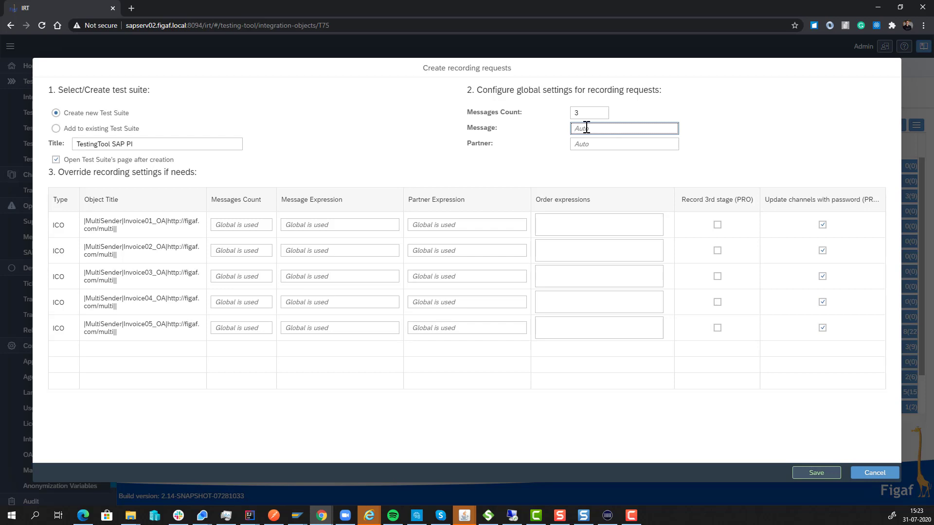
key(ctrl+v)
key(Tab)
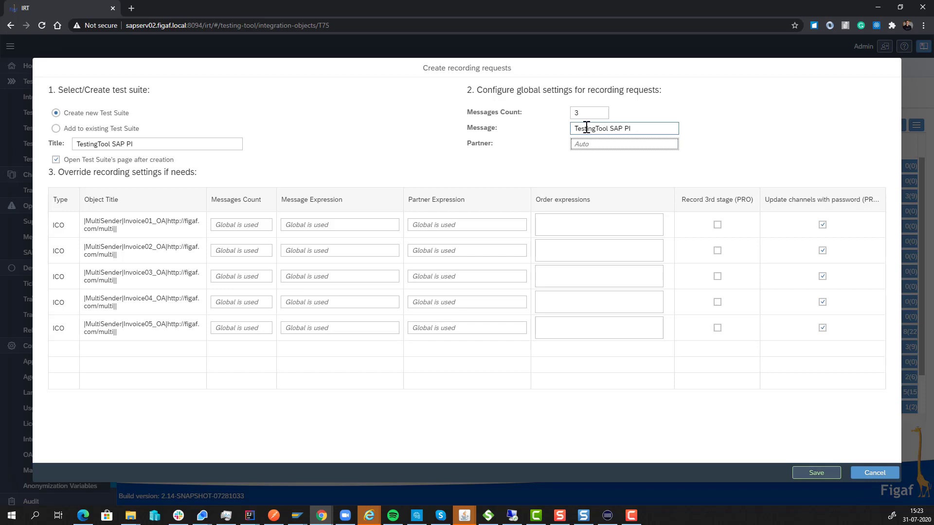
text(//Seller)
click(584, 113)
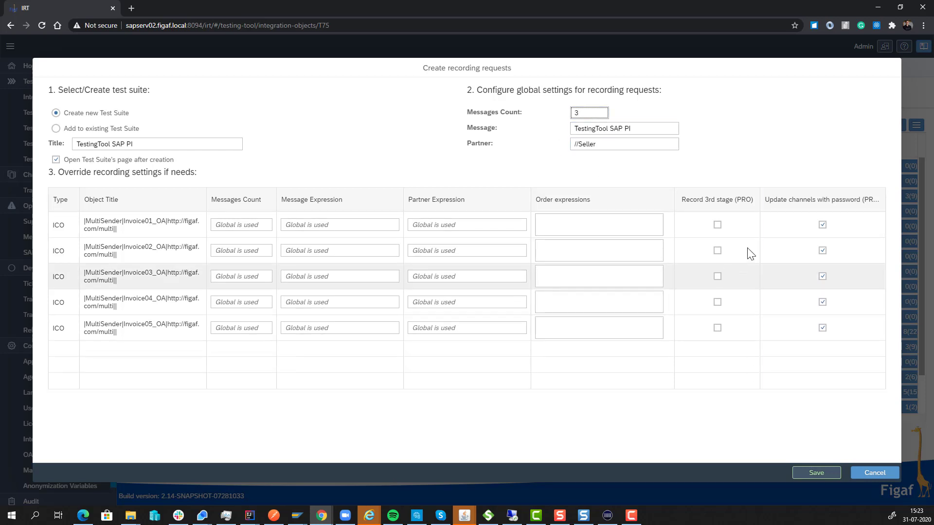
Add testing licenses for Invoice04_OA and Invoice05_OA, then save the five recording requests
click(805, 473)
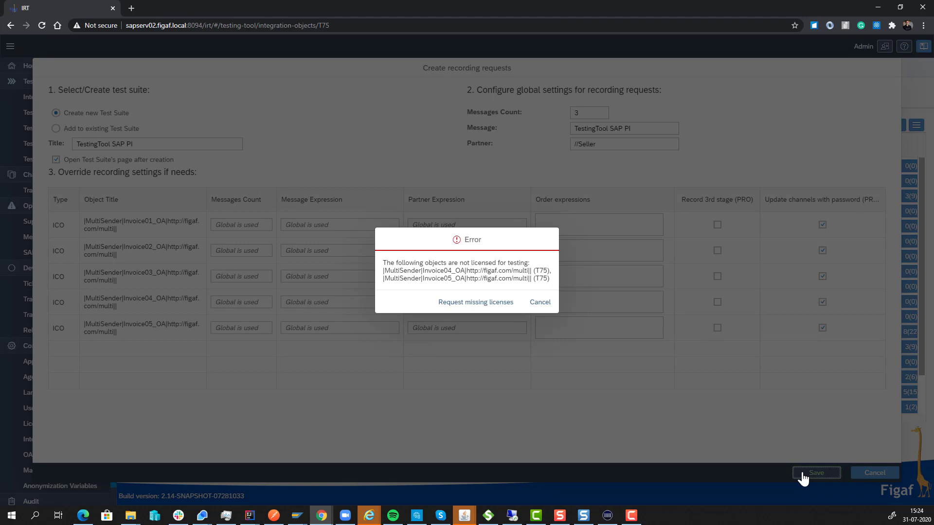
click(501, 307)
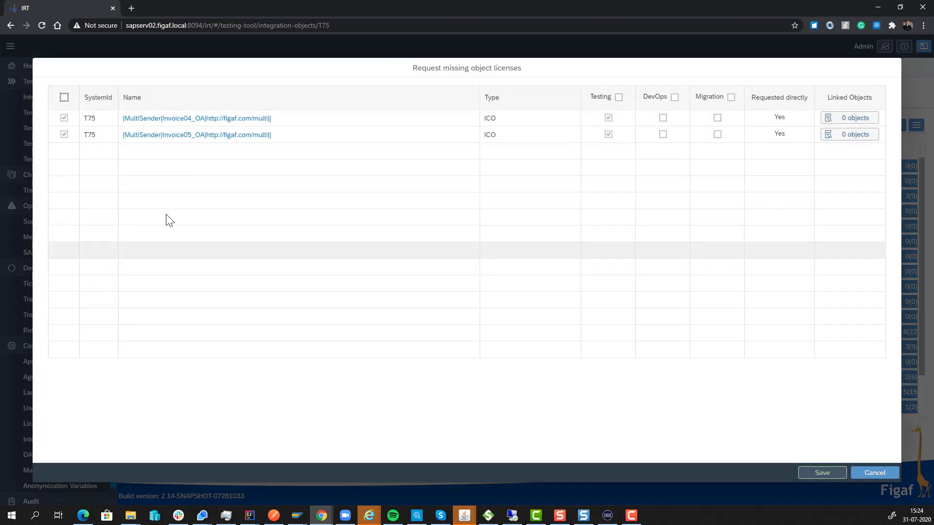
click(813, 474)
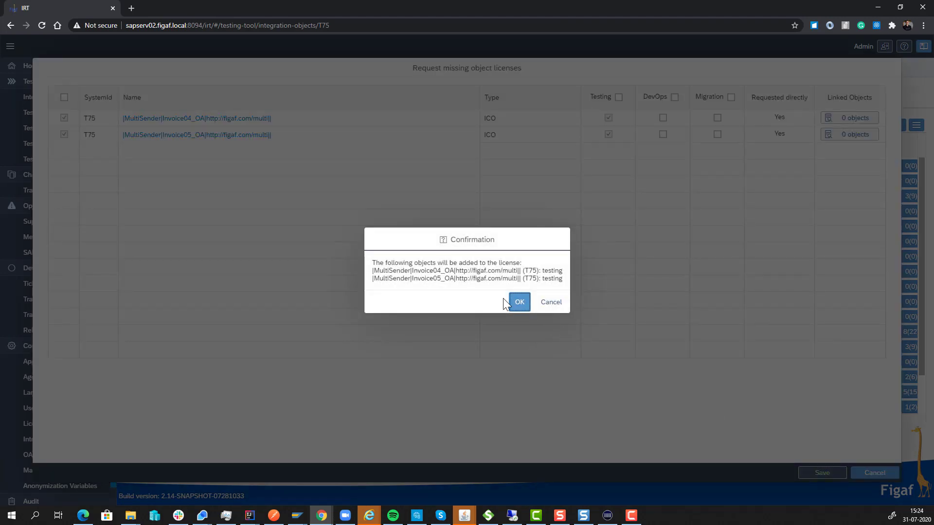
click(516, 306)
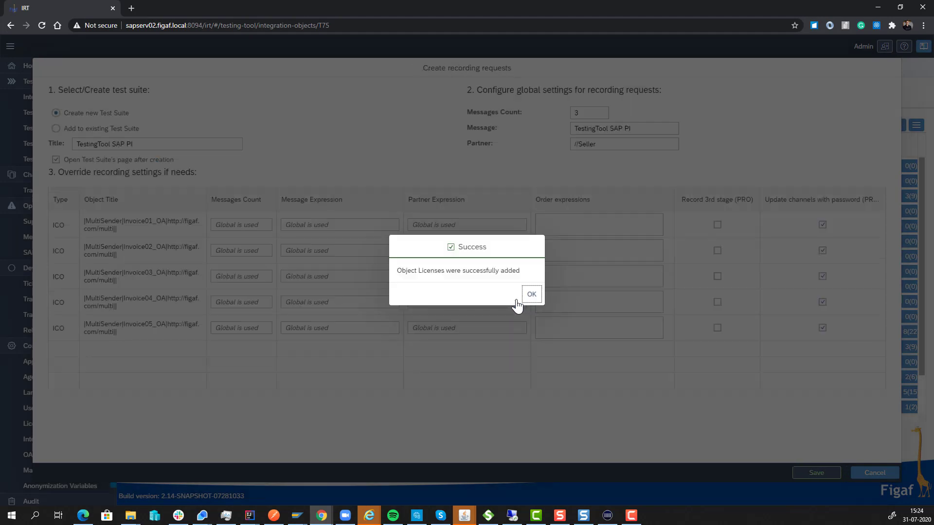
click(529, 295)
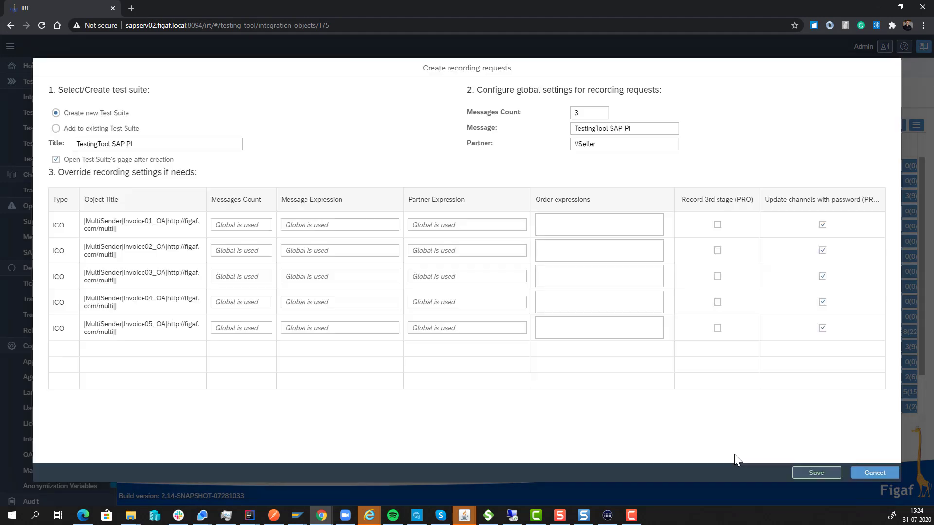
click(812, 472)
click(541, 294)
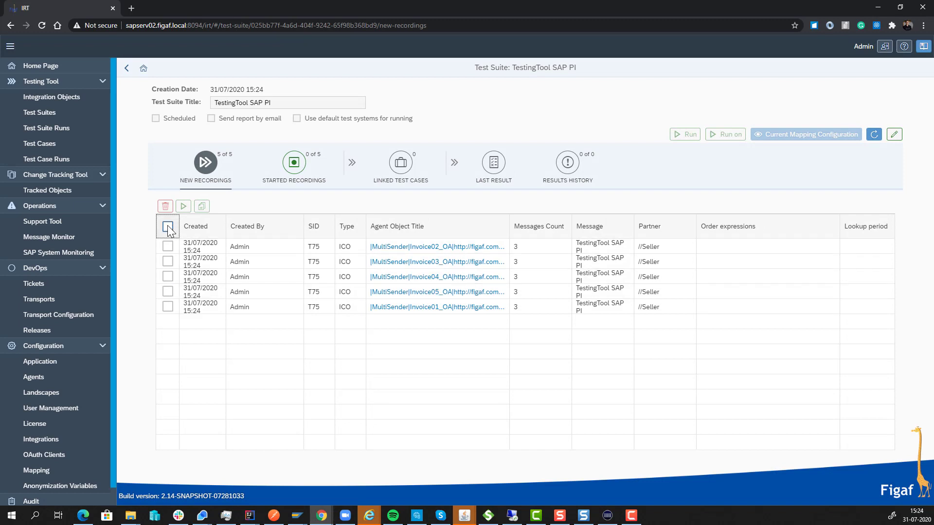
Start recording on all five Invoice requests and list the suite's started recordings
click(168, 227)
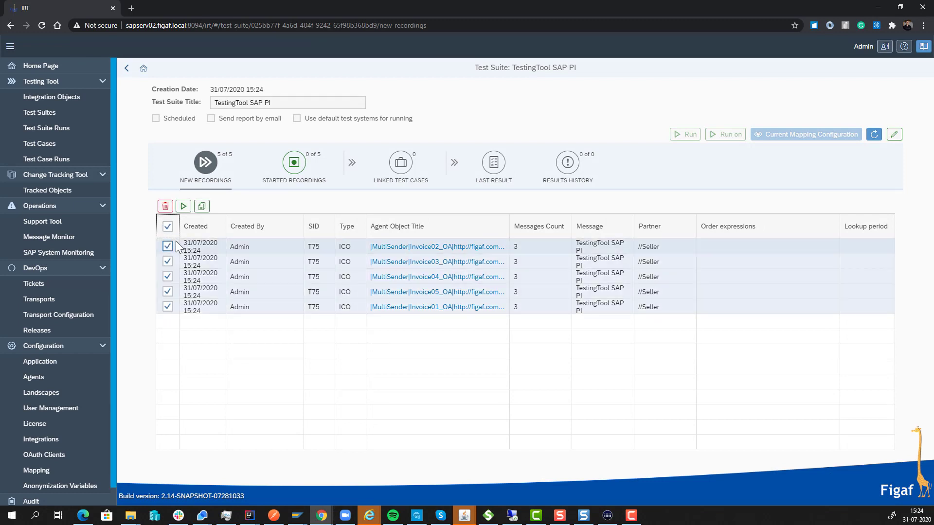
click(184, 208)
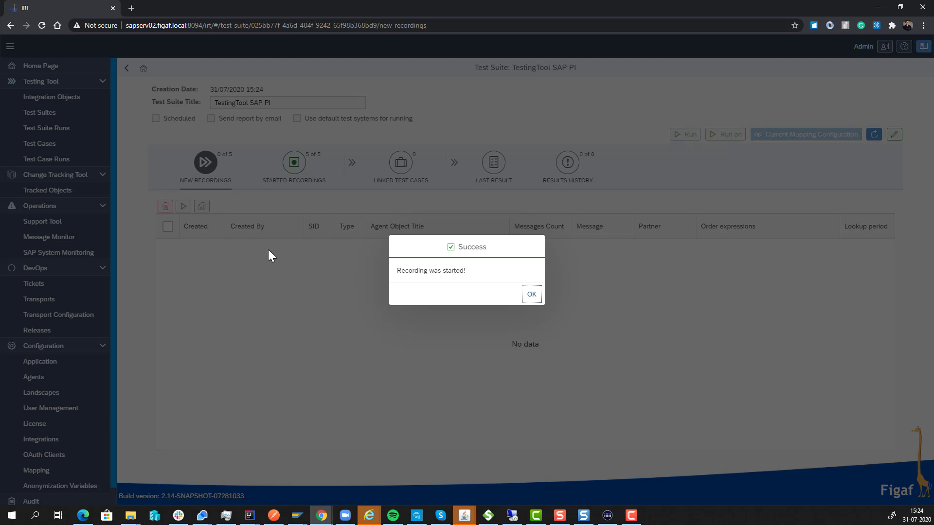
click(531, 294)
click(292, 167)
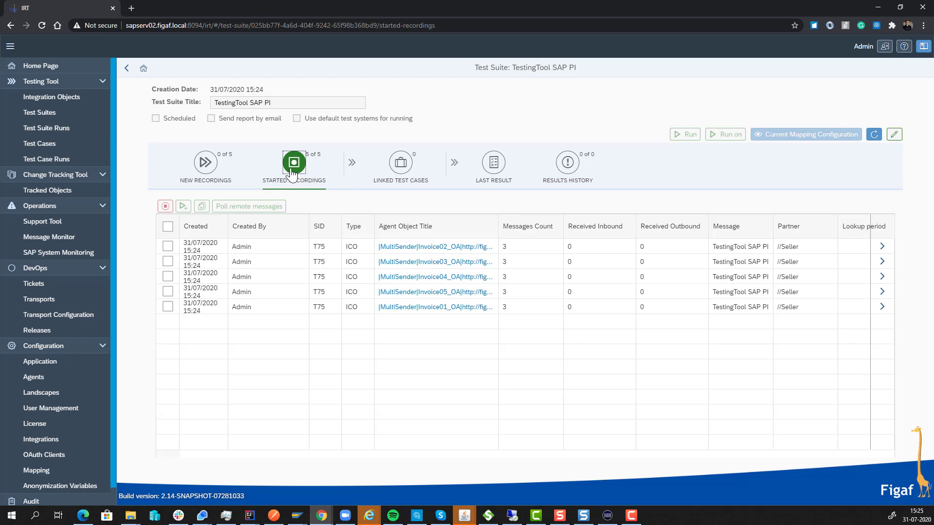
Change an Invoice02_OA recorded message's first line ID from 10 to 102020 and save it
click(875, 136)
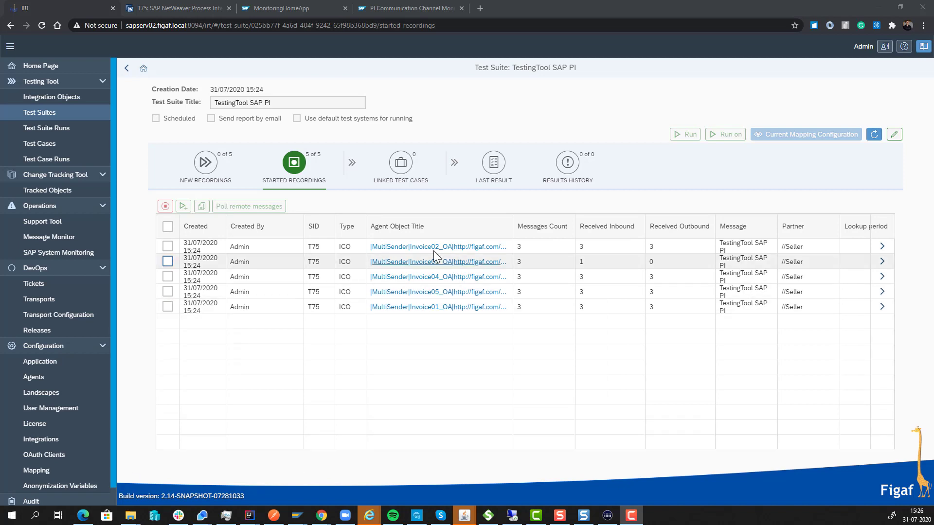
click(882, 247)
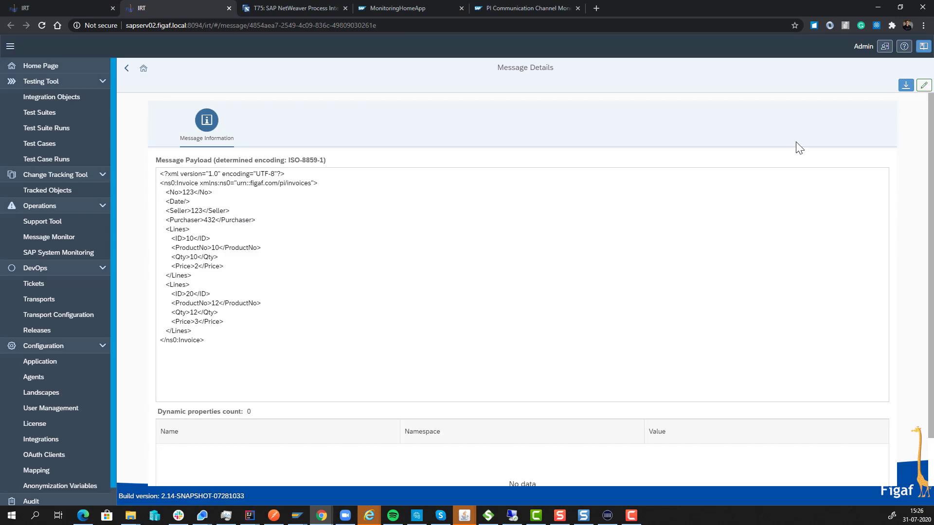
click(923, 85)
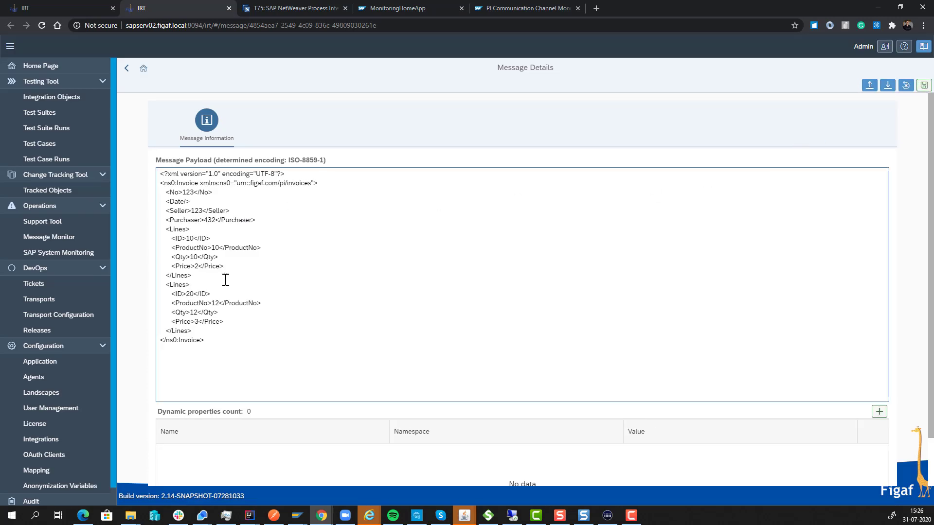
click(193, 238)
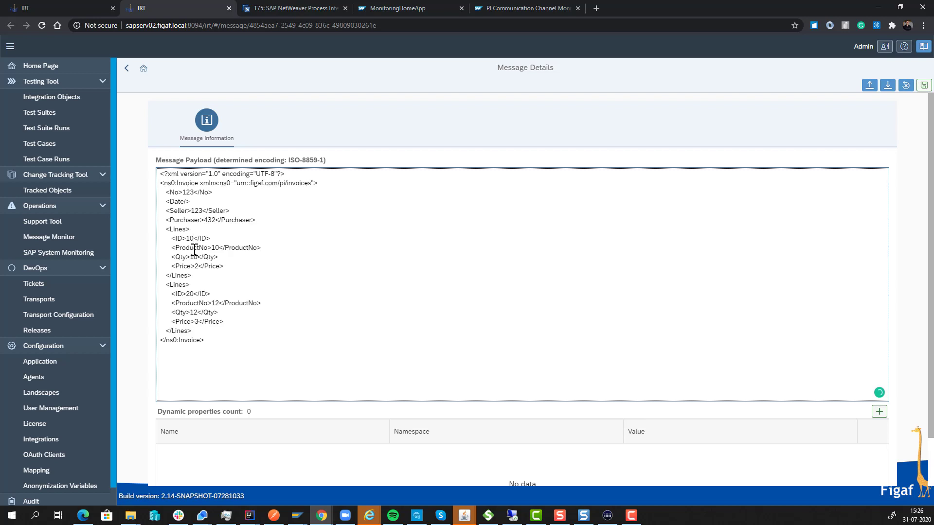
text(2020)
click(924, 86)
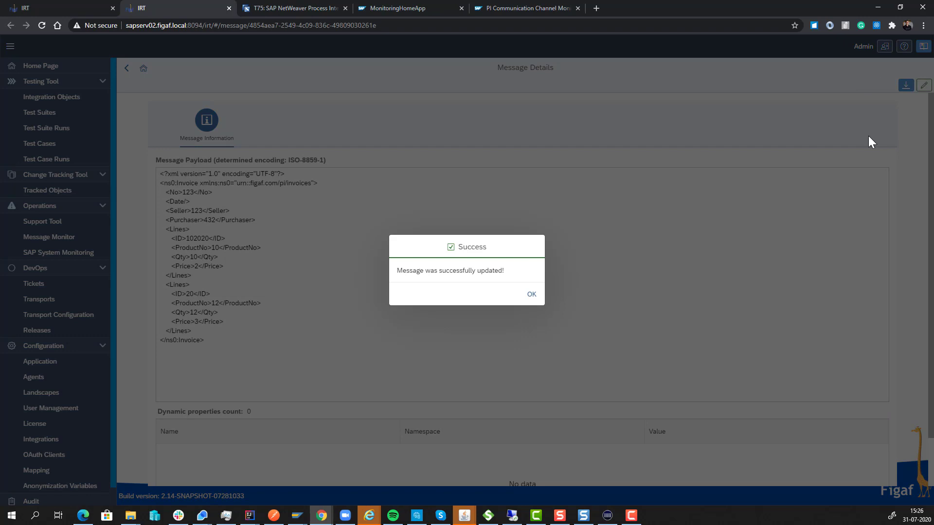
click(532, 295)
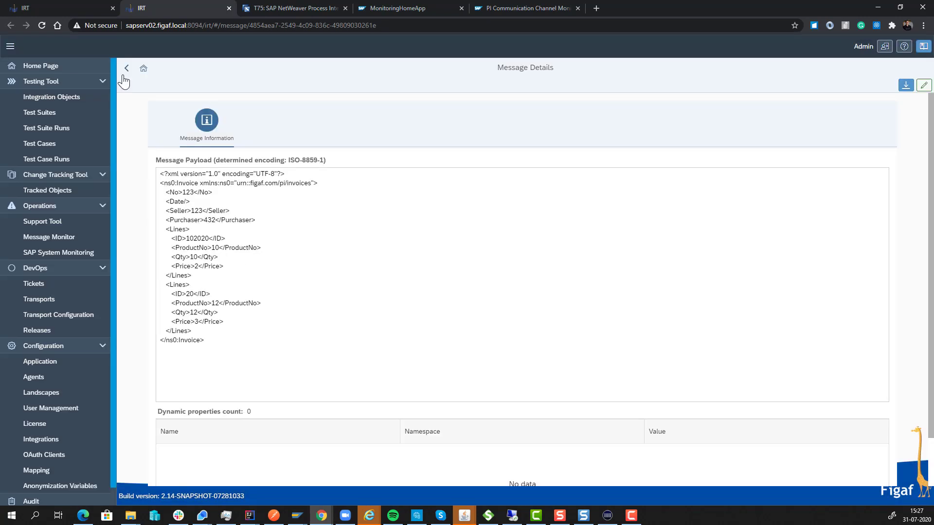
click(127, 70)
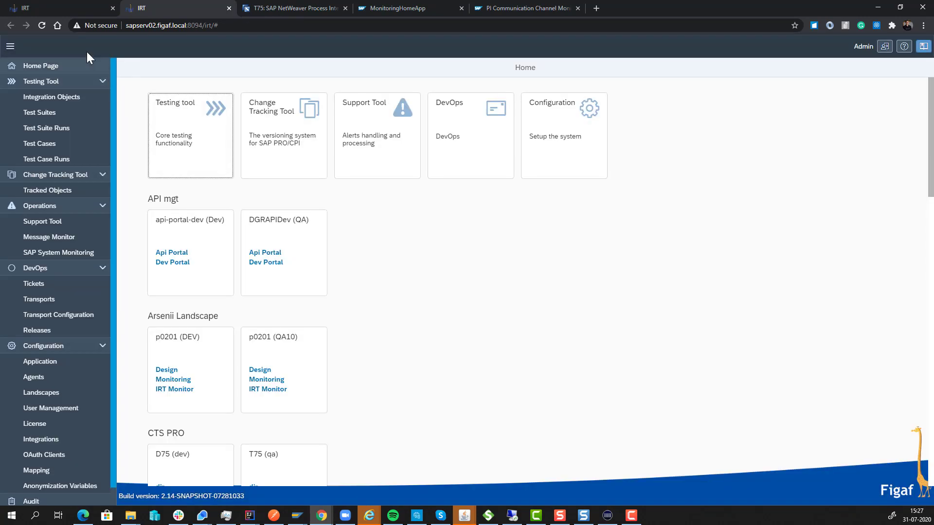
Return to the started recordings and attempt test case creation from all five, which fails on missing messages
click(228, 9)
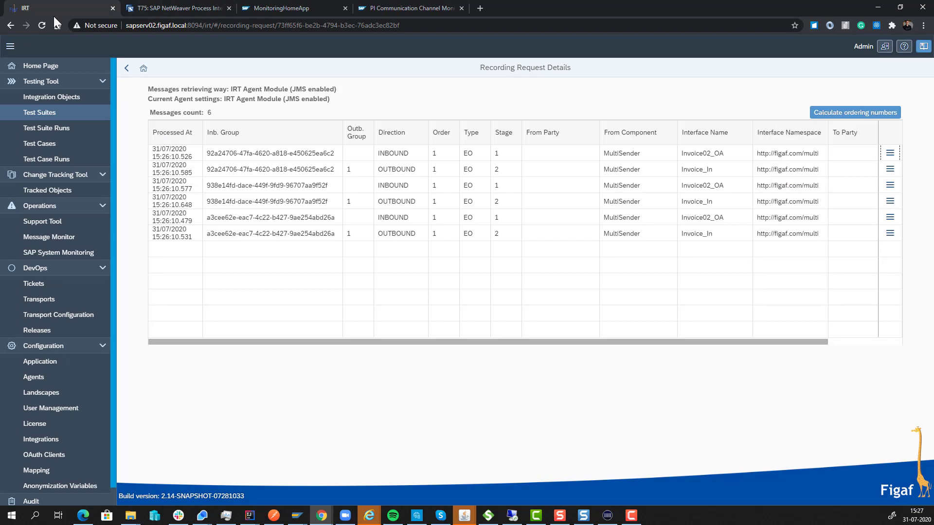
click(125, 70)
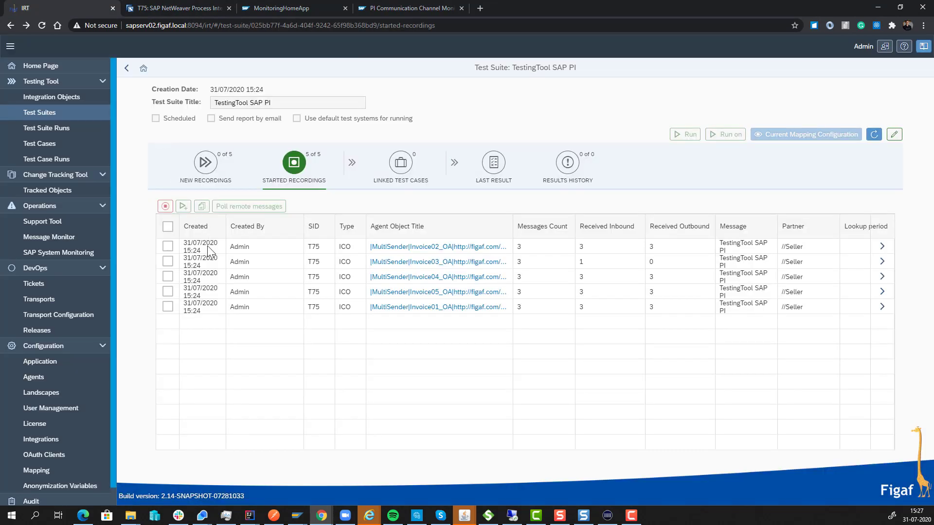
click(167, 227)
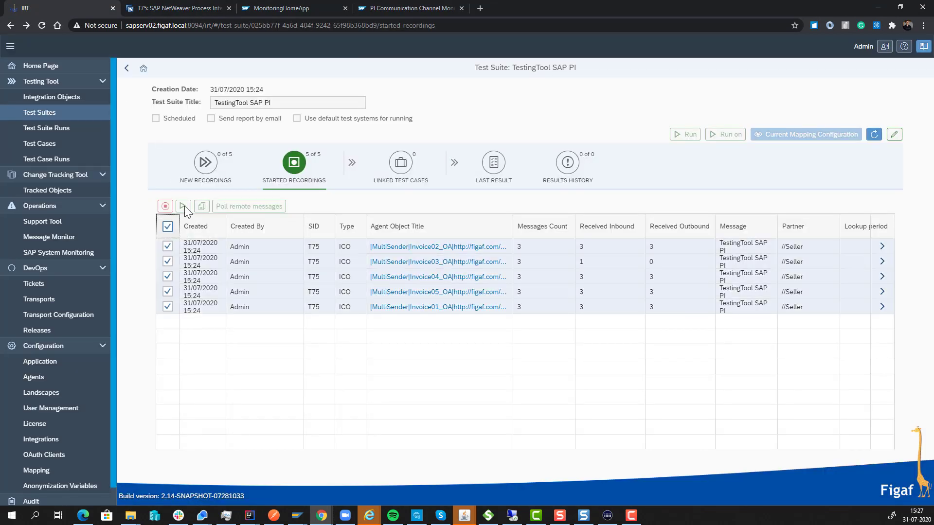
click(183, 206)
click(609, 293)
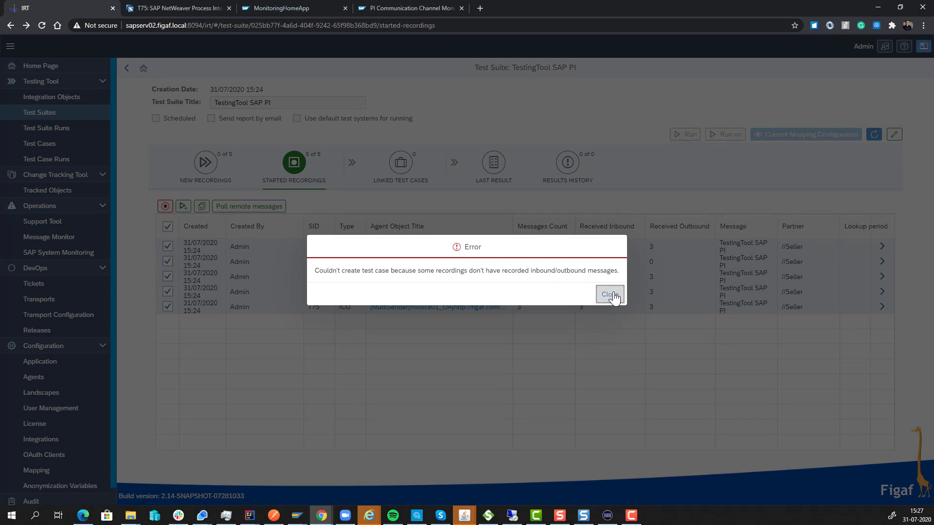
Create test cases from the four complete recordings, excluding Invoice03_OA and every DPO test object
click(164, 261)
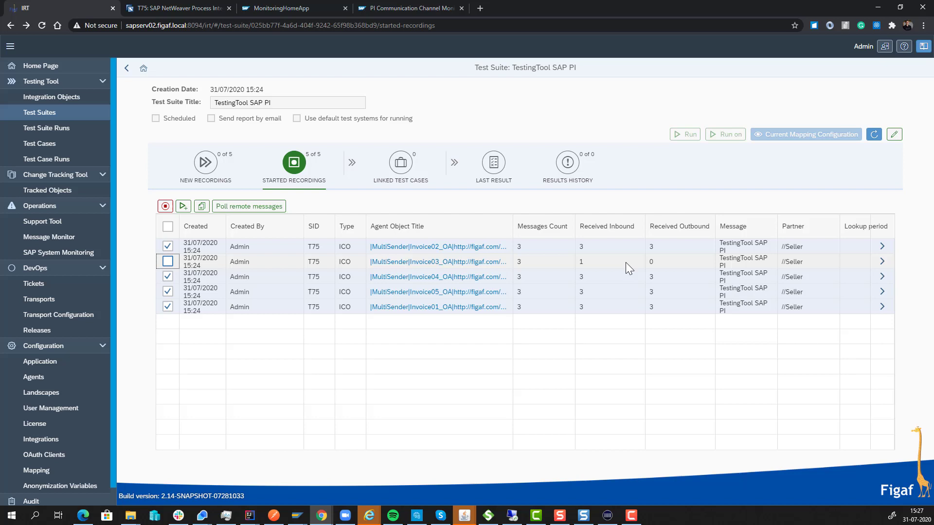
click(183, 207)
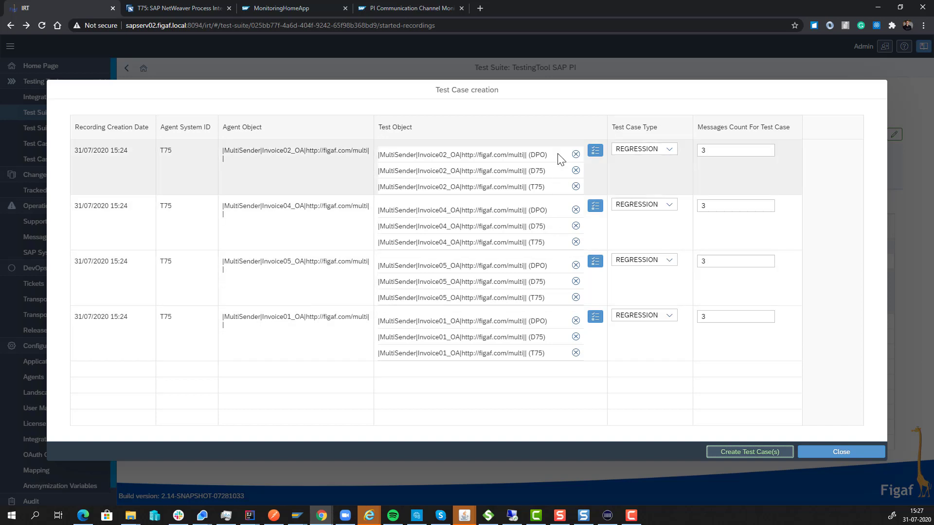
click(575, 154)
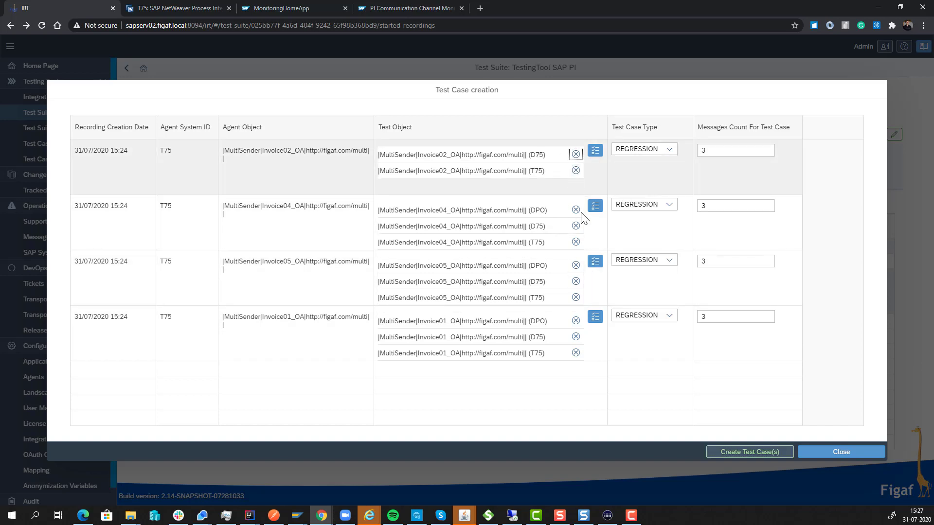
click(576, 210)
click(575, 266)
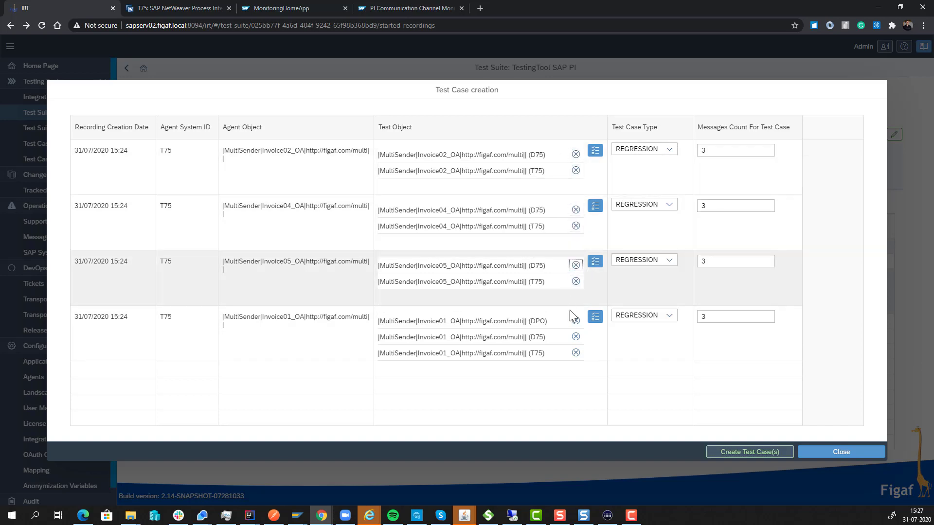
click(575, 321)
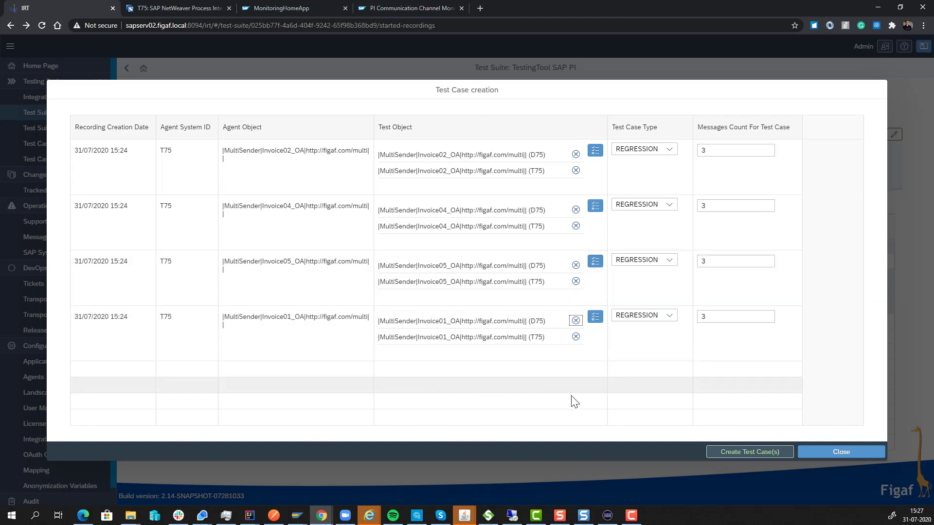
click(728, 453)
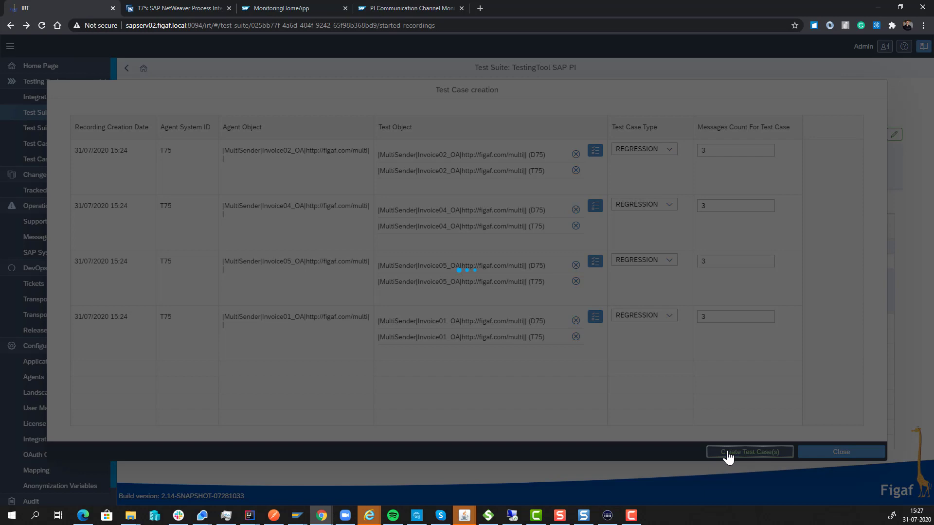
click(532, 294)
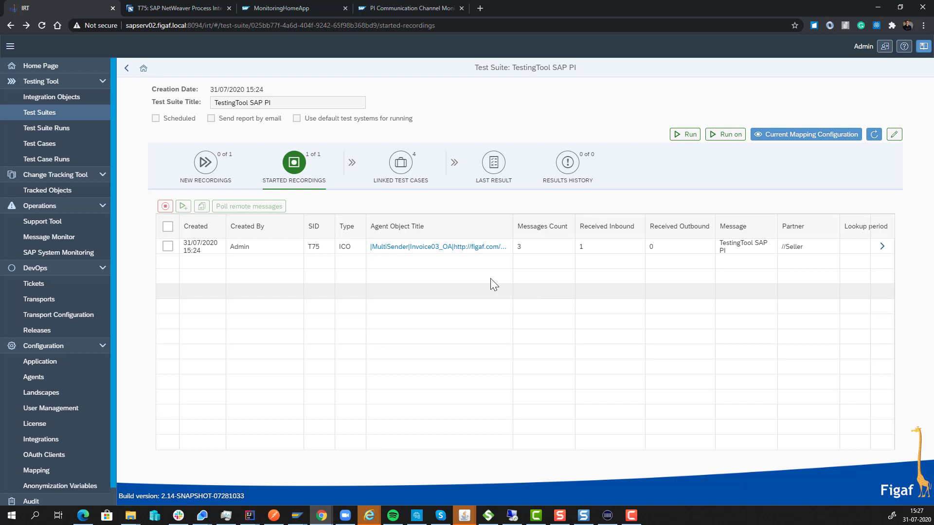
Stop the still-open Invoice03_OA recording
click(168, 246)
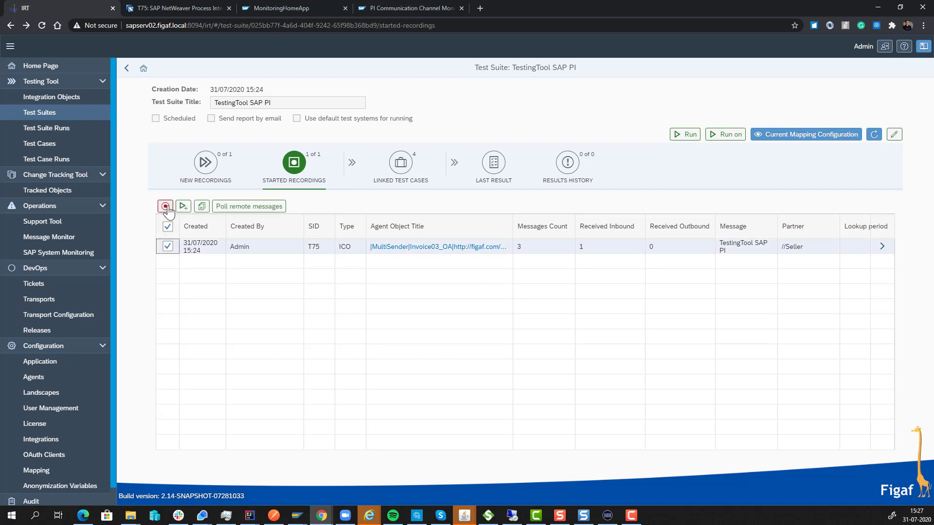
click(165, 206)
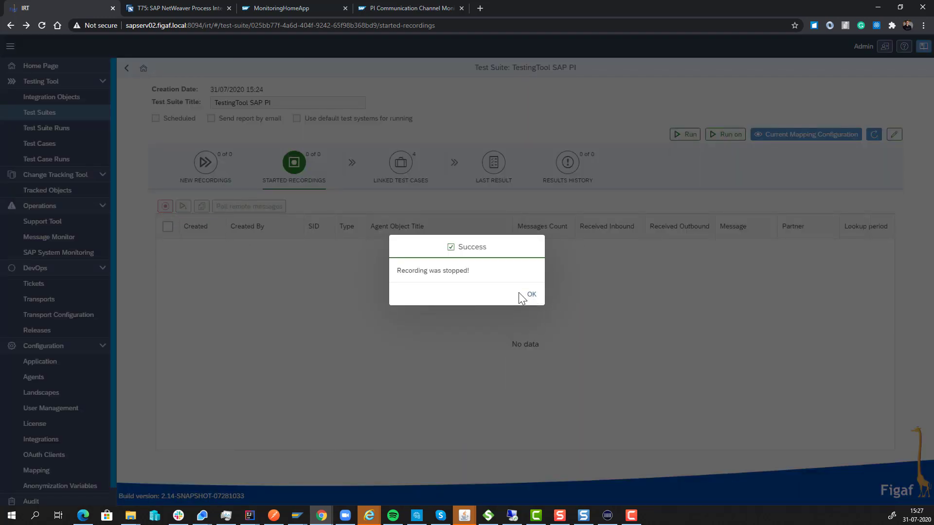
click(531, 294)
Run the suite's four linked test cases on the T75 system
click(401, 165)
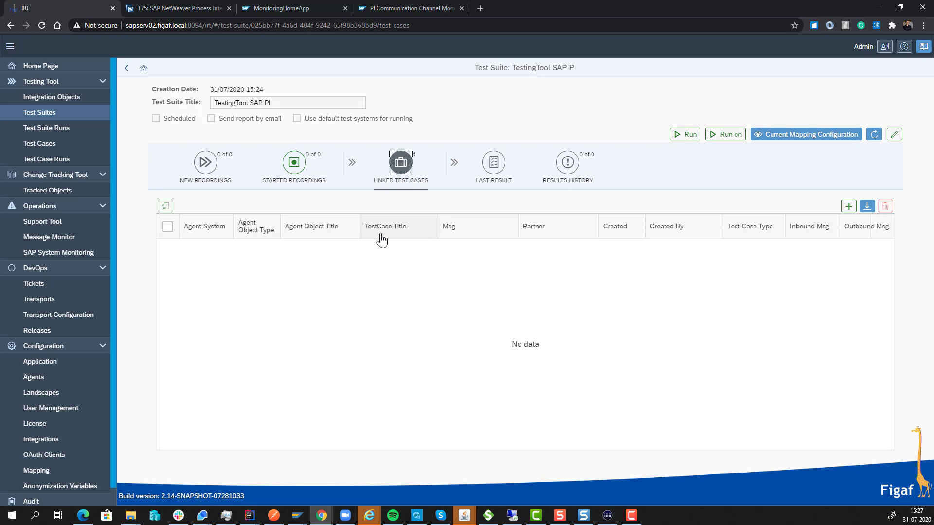
click(723, 134)
click(411, 154)
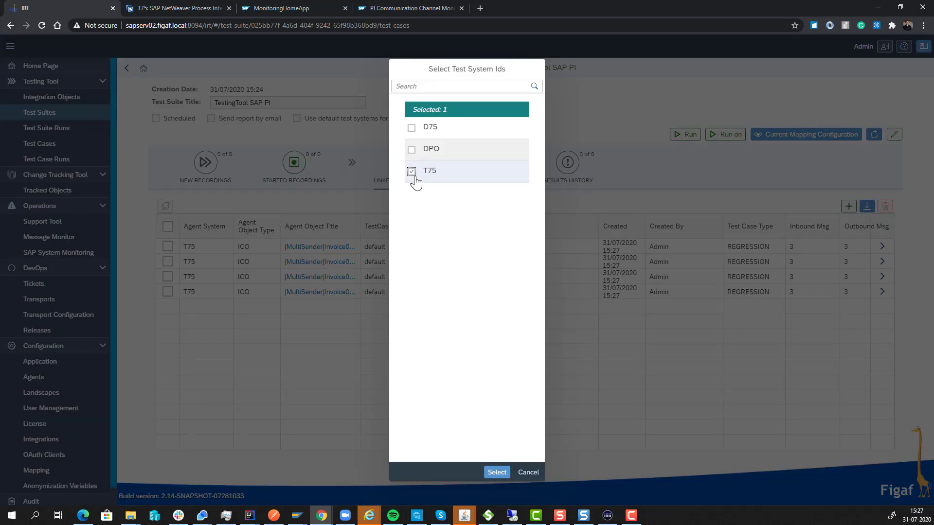
click(496, 472)
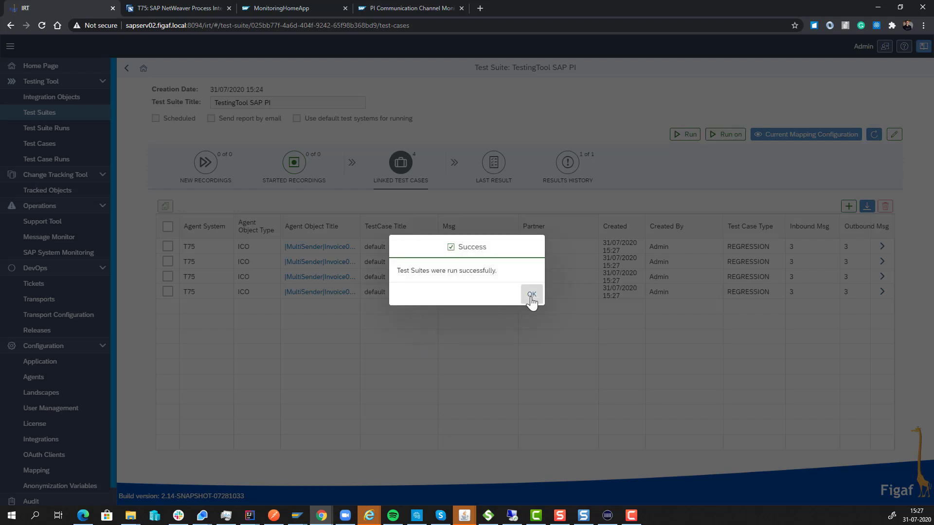
click(530, 297)
Refresh the last run results and open the Invoice02 test run details
click(494, 166)
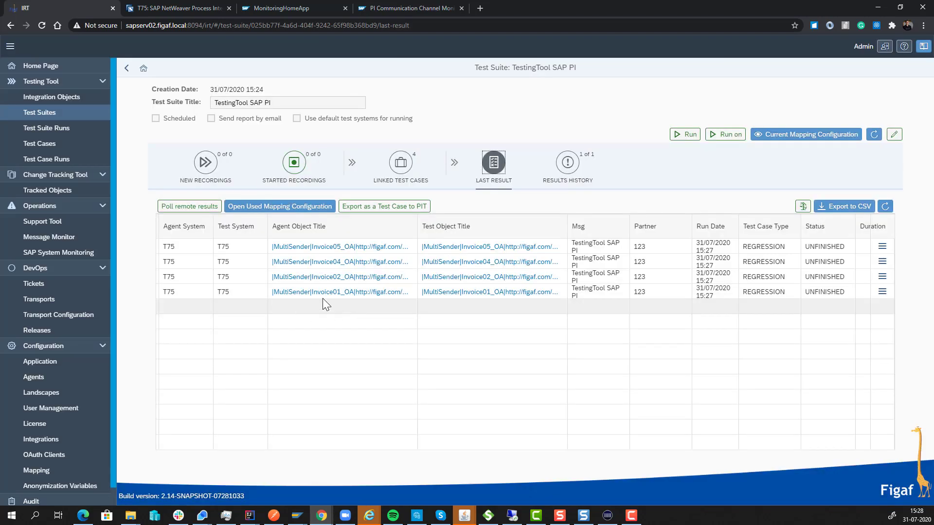
click(885, 206)
click(882, 277)
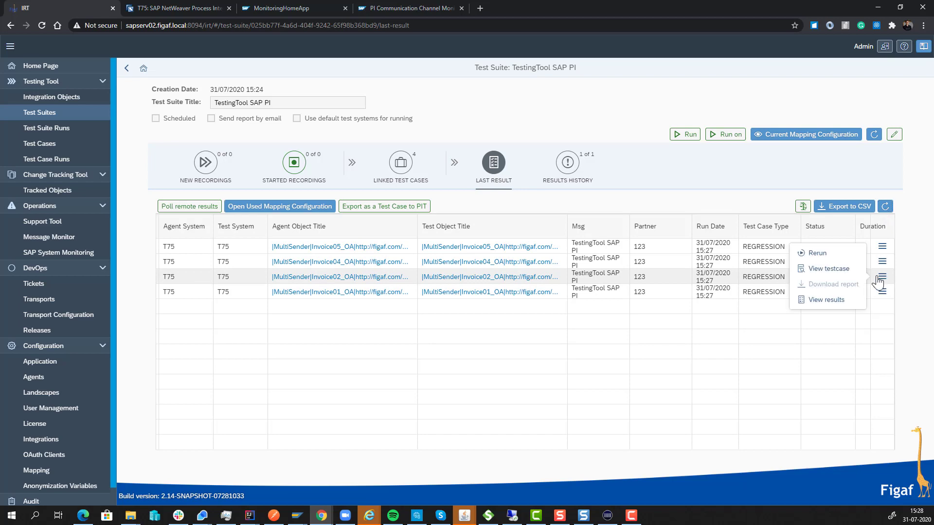
click(830, 297)
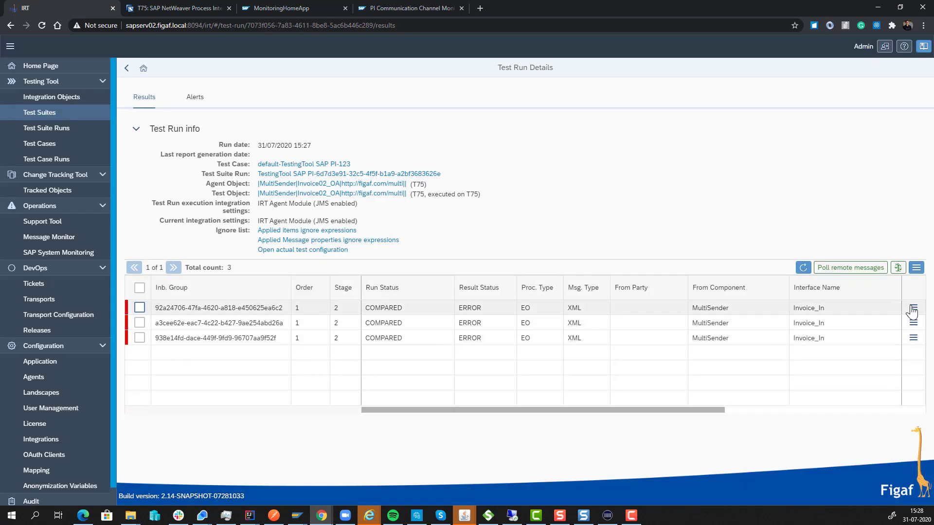
From the first message's expected-versus-actual diff, add /Invoice/Date to the ignore list
click(913, 307)
click(824, 313)
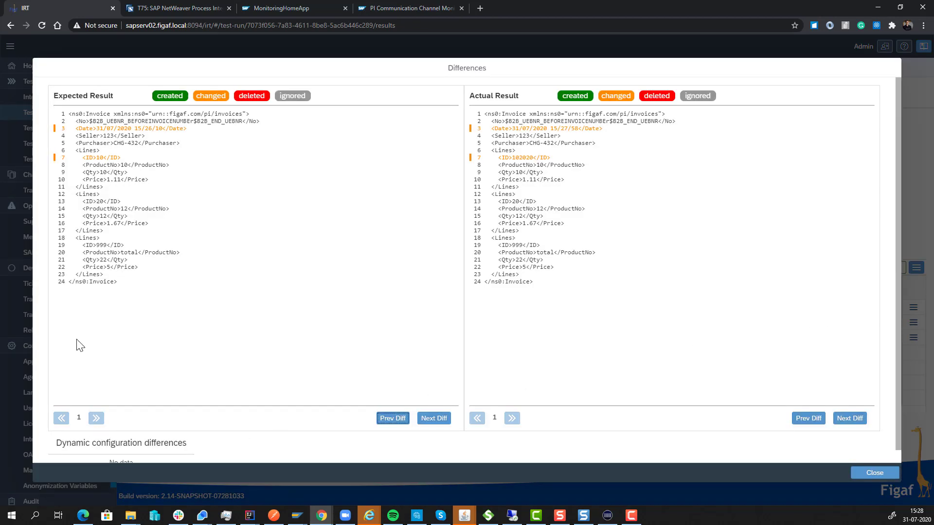
click(97, 130)
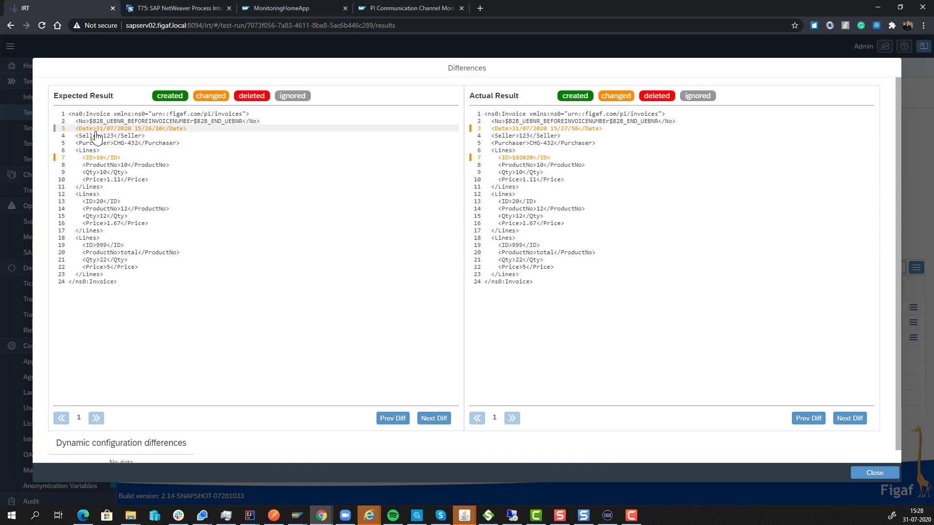
click(97, 132)
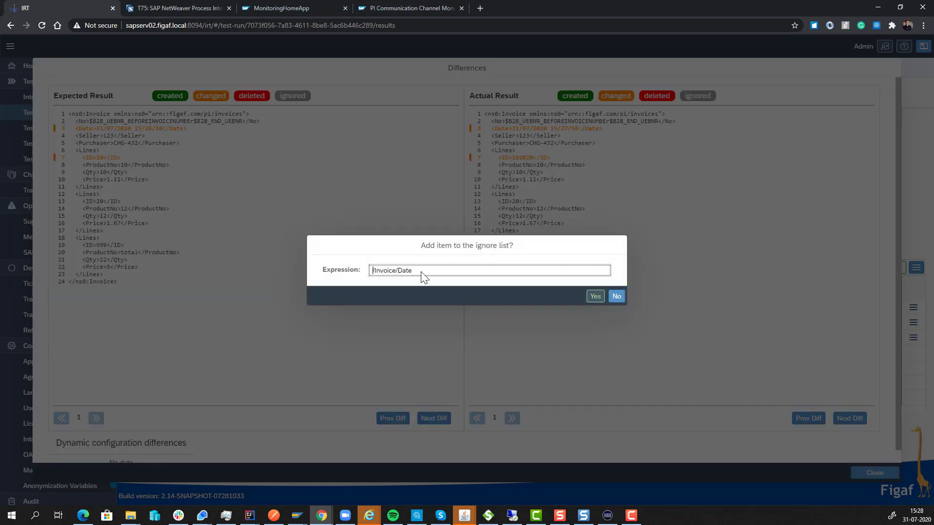
click(594, 296)
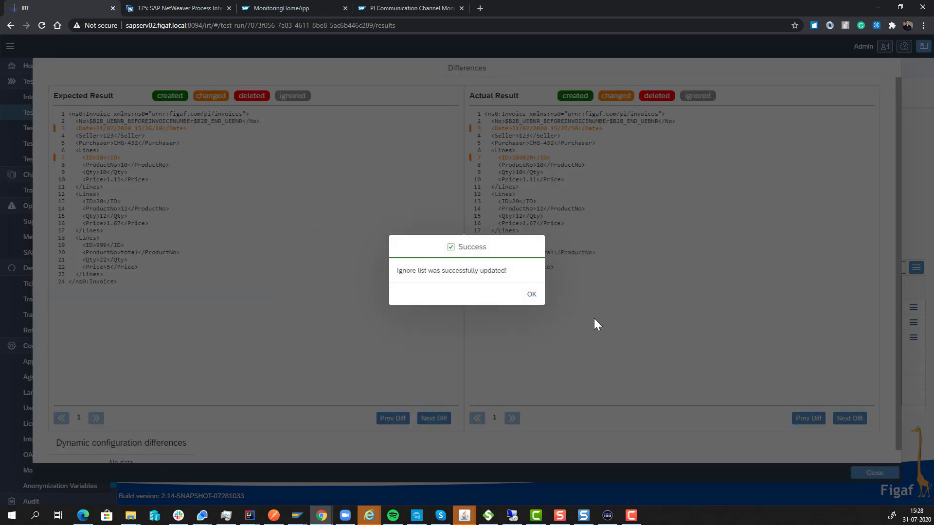
click(530, 294)
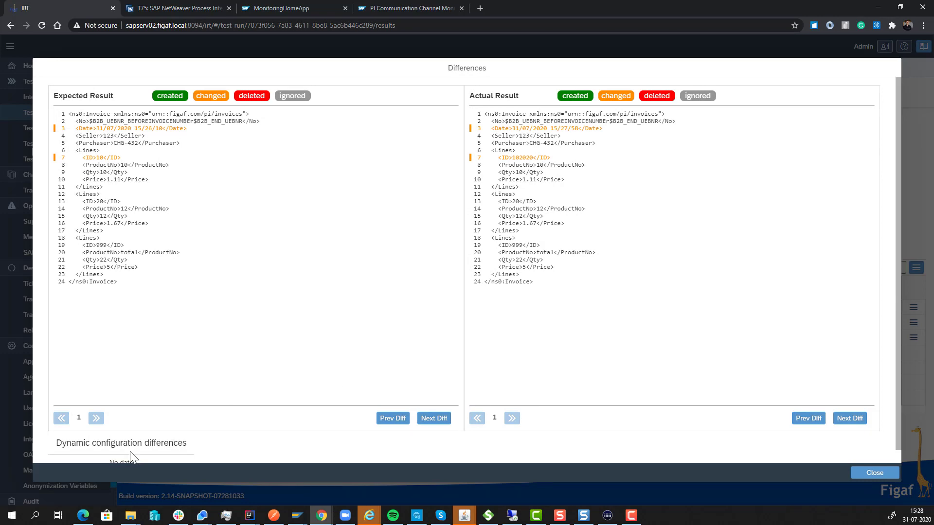
Run a full recomparison of the Invoice02 results with the updated ignore list and refresh
click(858, 474)
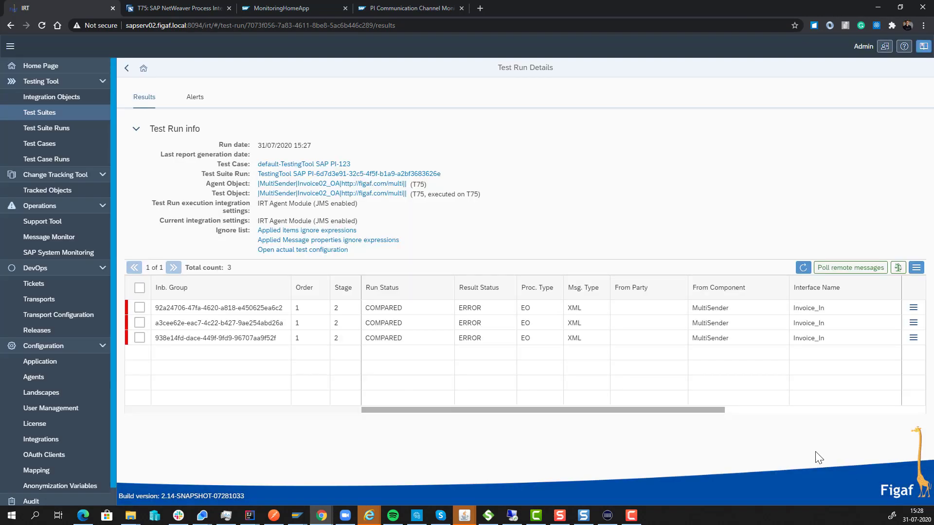
click(898, 269)
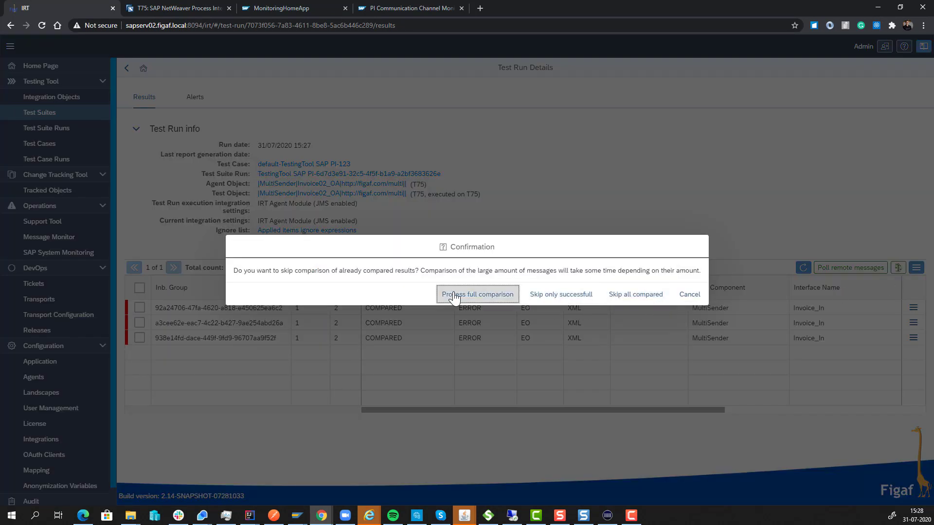
click(454, 297)
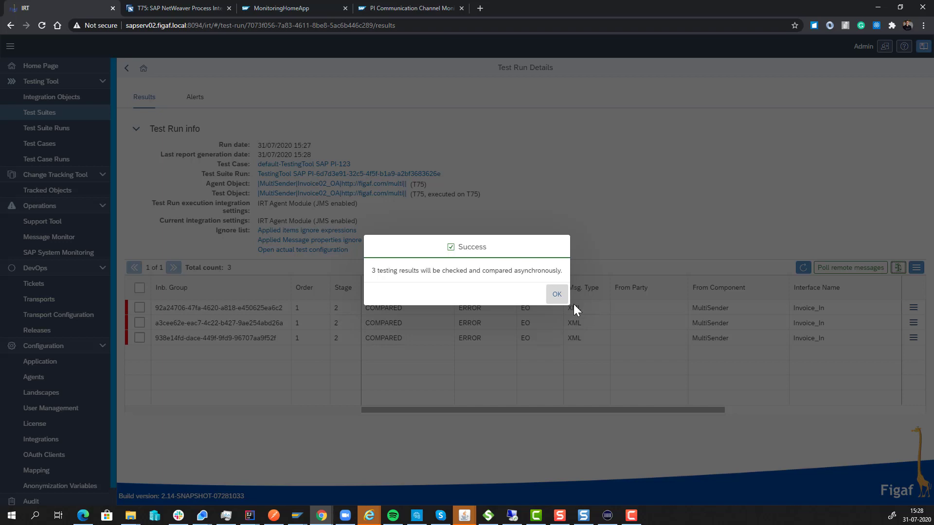
click(554, 292)
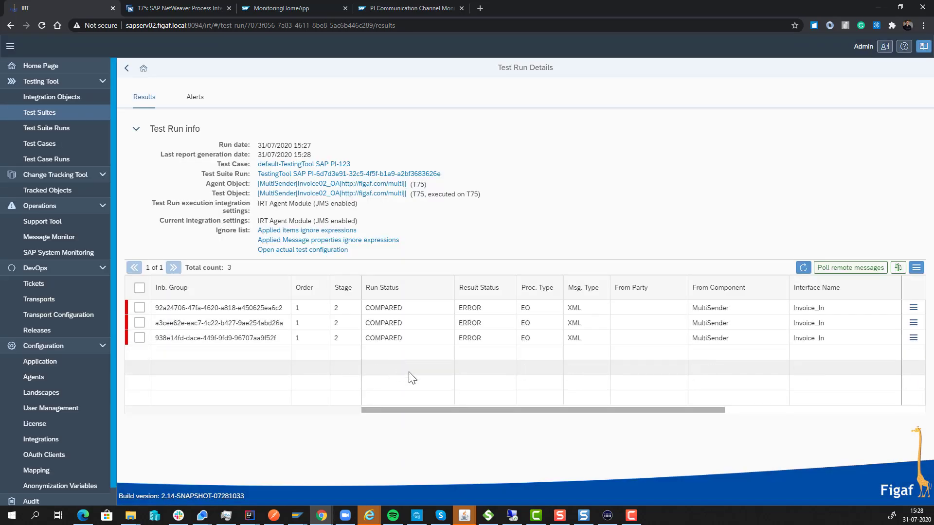
click(804, 268)
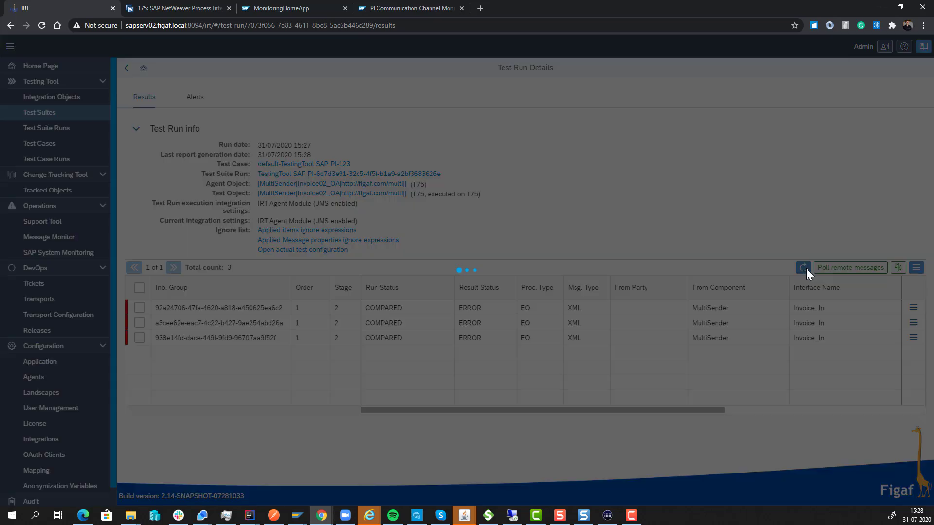
click(804, 268)
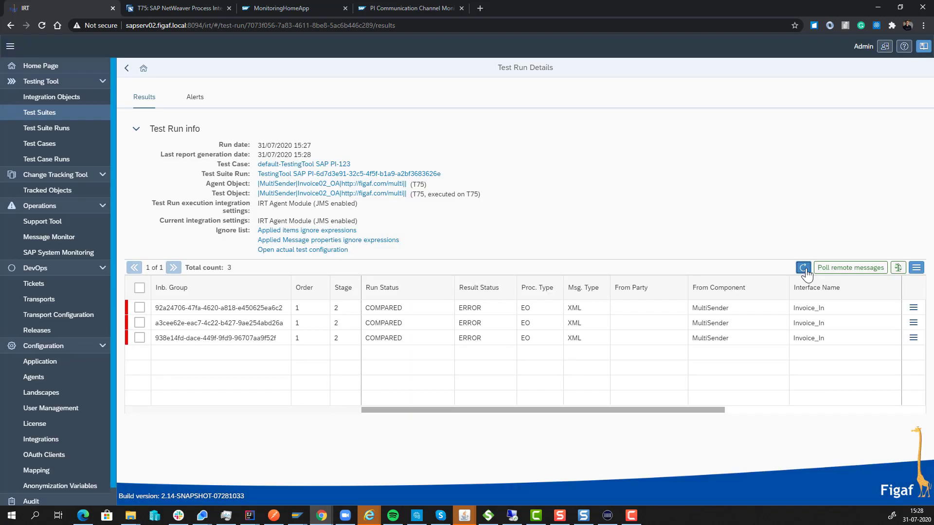
click(804, 268)
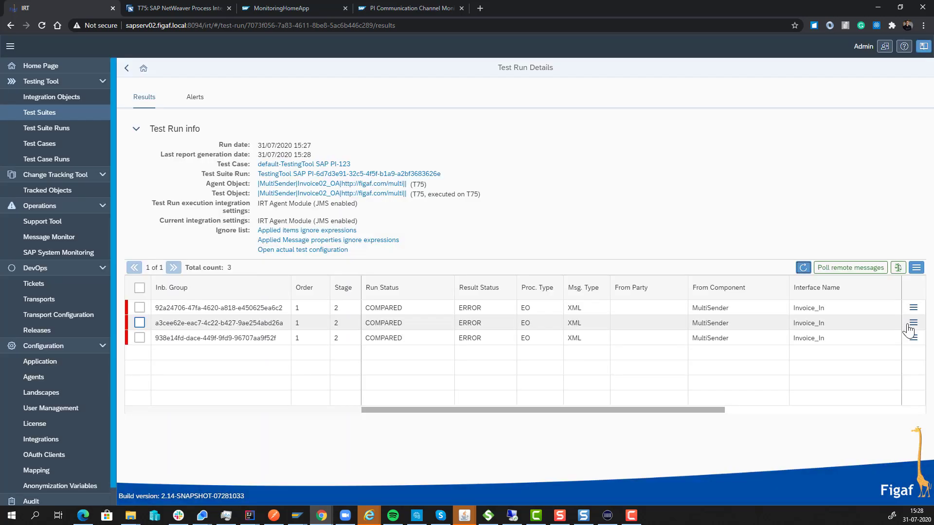
Check the second message's diff; its Date expression is already in the ignore list
click(912, 323)
click(844, 324)
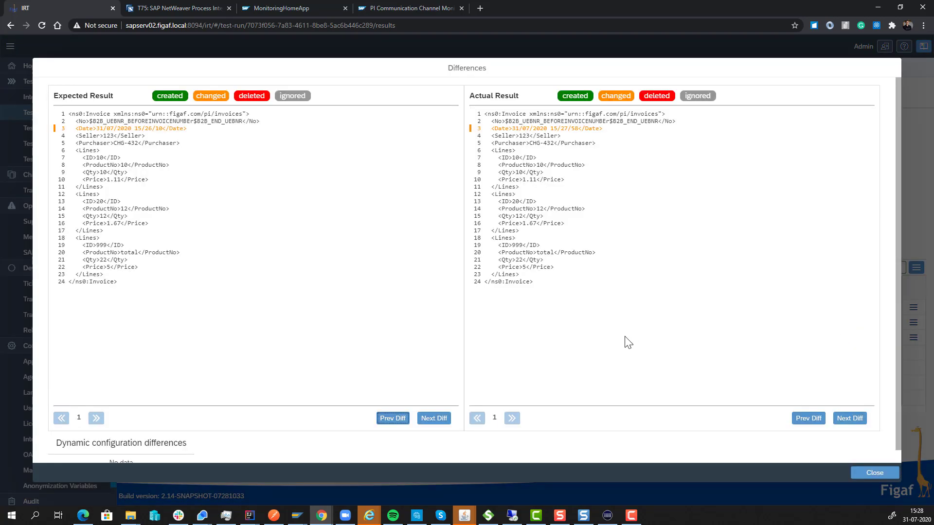
click(566, 136)
click(549, 143)
double_click(552, 128)
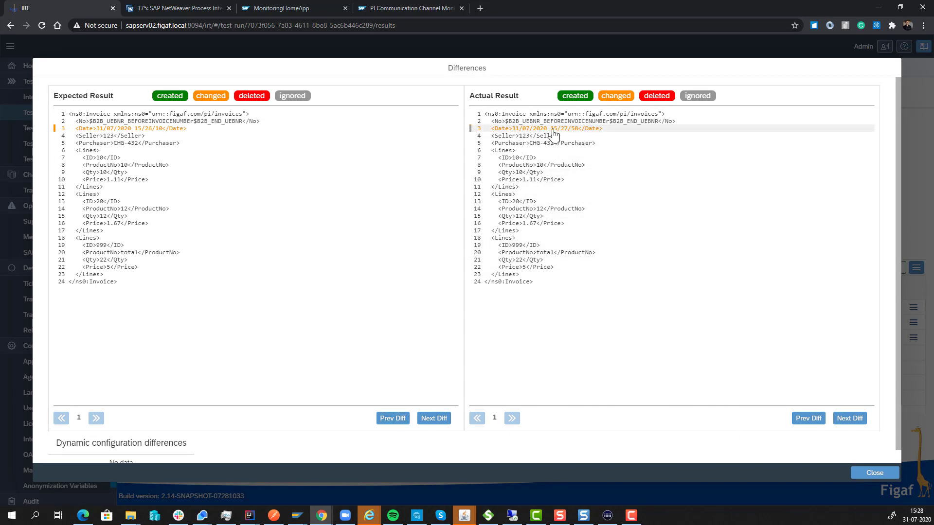
click(595, 296)
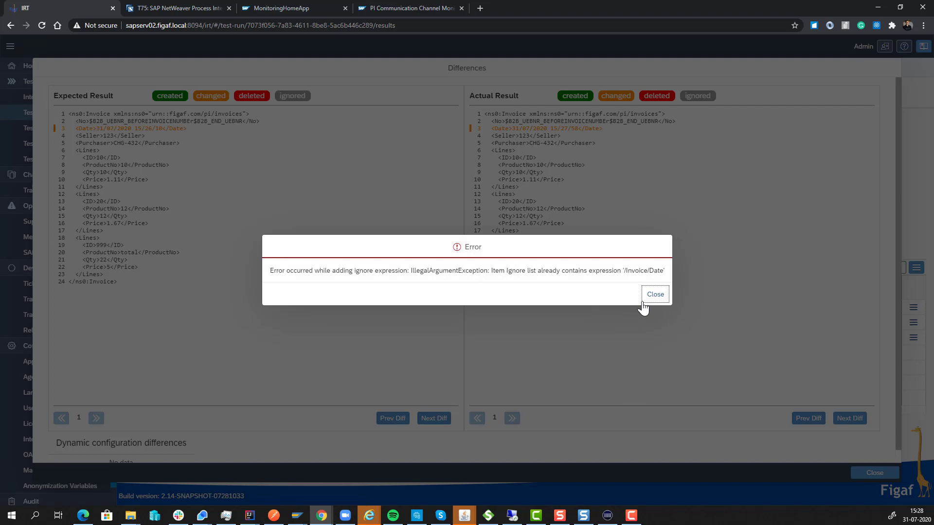
click(656, 294)
click(873, 473)
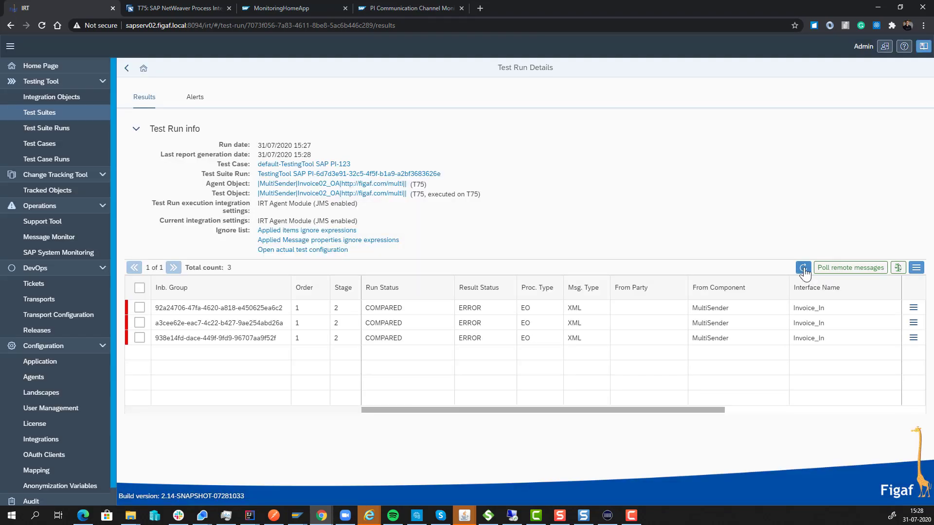
Recompare again with 'Skip only successful' so two of three messages pass
click(803, 269)
click(803, 268)
click(804, 268)
click(898, 267)
click(577, 296)
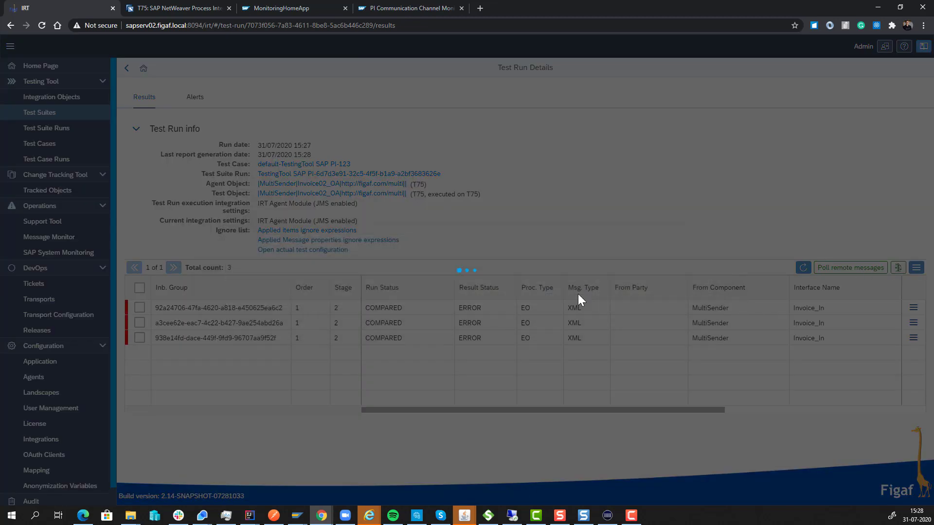
click(558, 293)
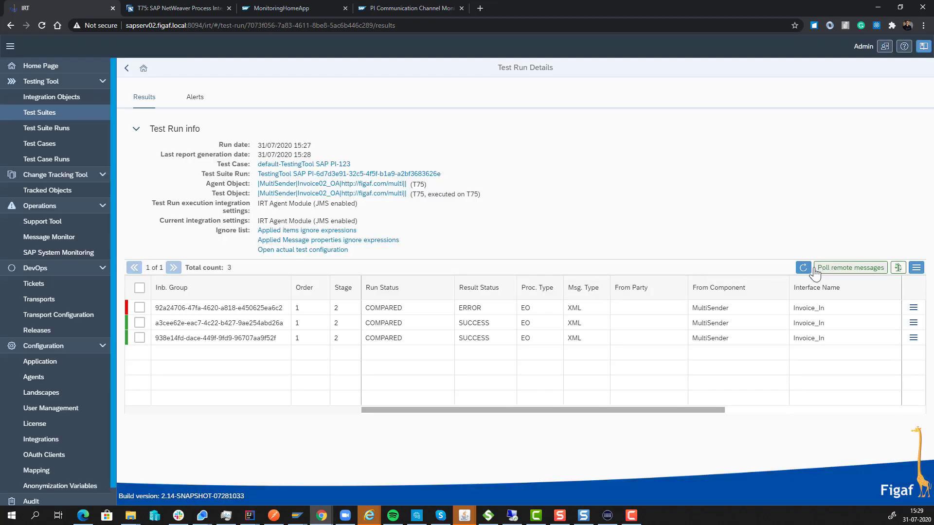
Review the remaining failing message's expected-versus-actual differences
click(912, 311)
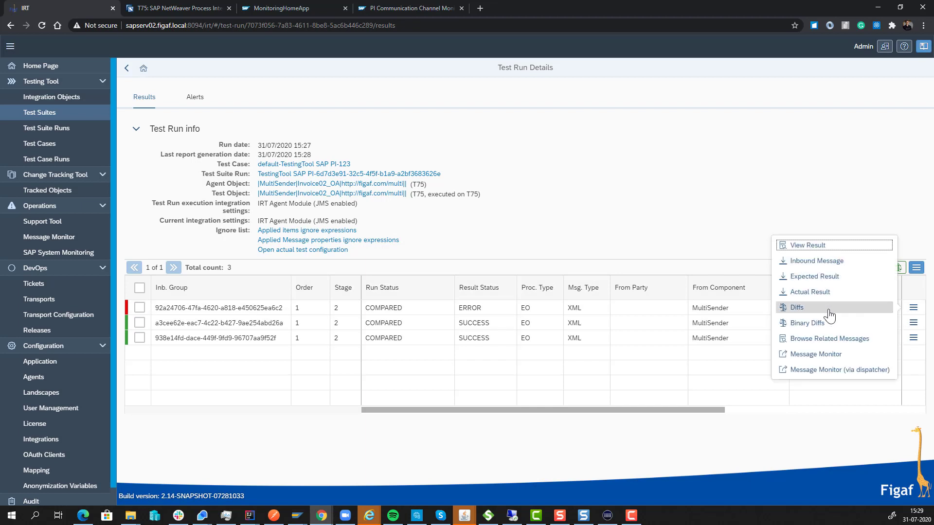
click(821, 307)
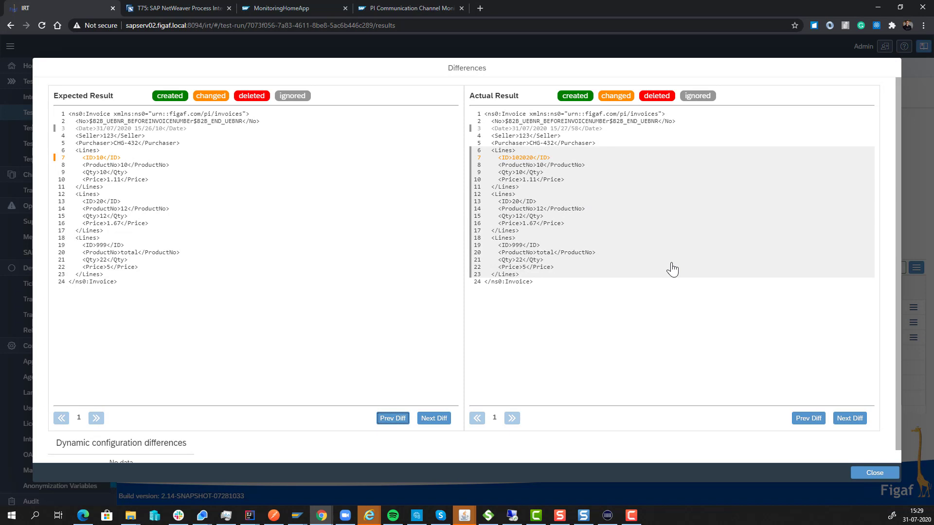
click(871, 472)
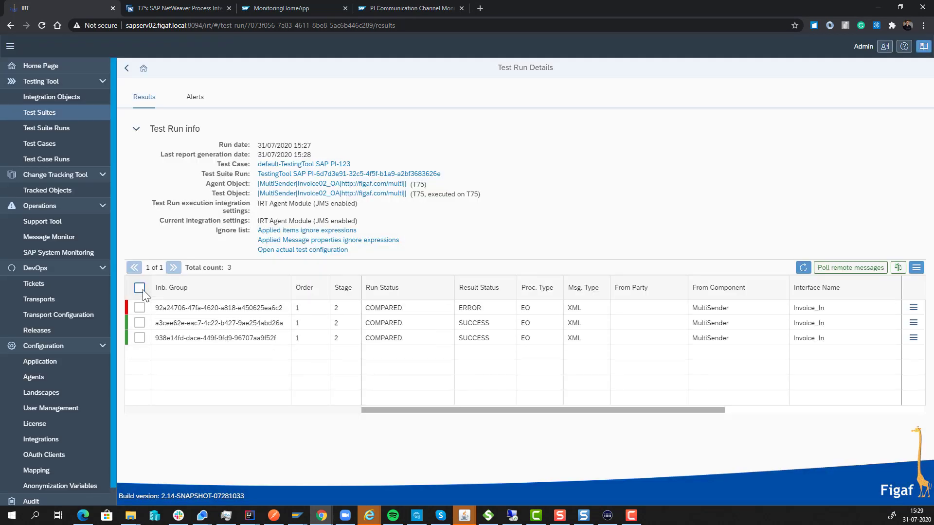
Update the test case with all three messages from this test run's results
click(141, 290)
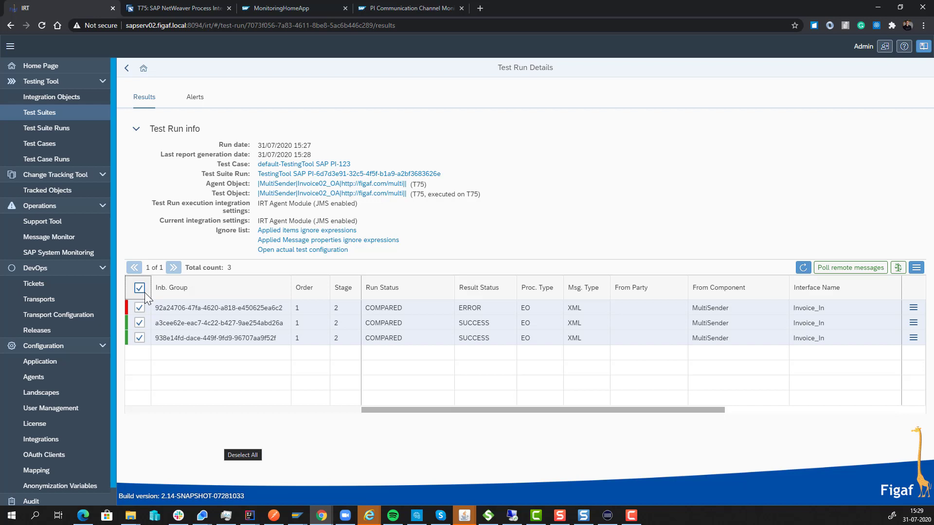
click(915, 269)
click(874, 300)
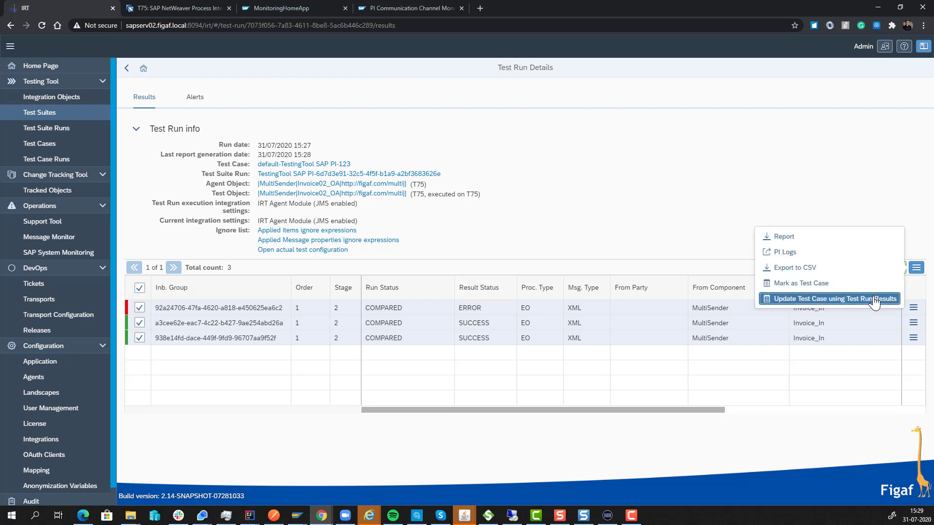
click(531, 295)
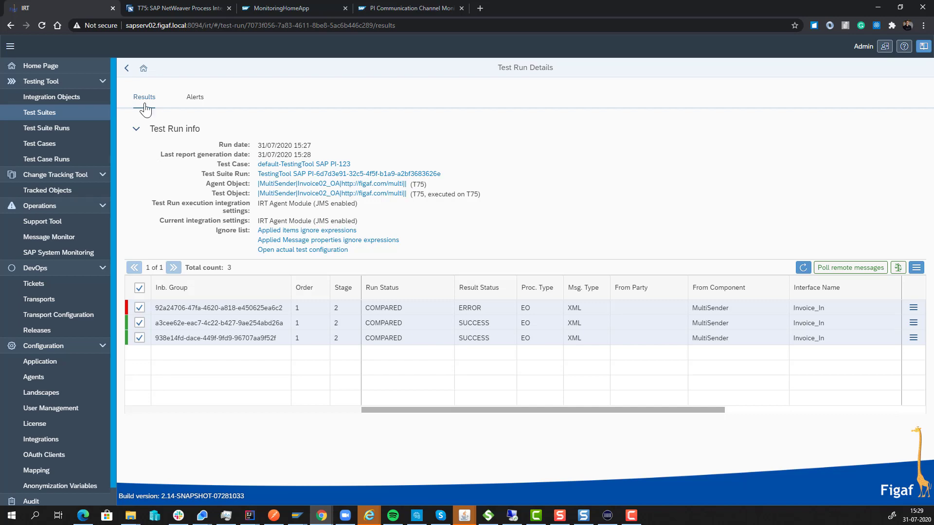
Run the TestingTool SAP PI suite on the D75 system from the Test Suite page
click(126, 68)
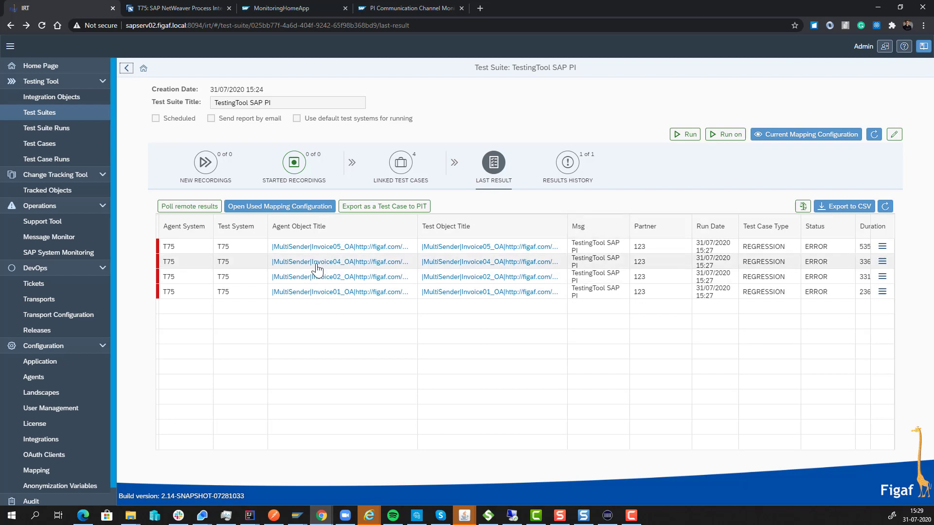
click(729, 135)
click(428, 117)
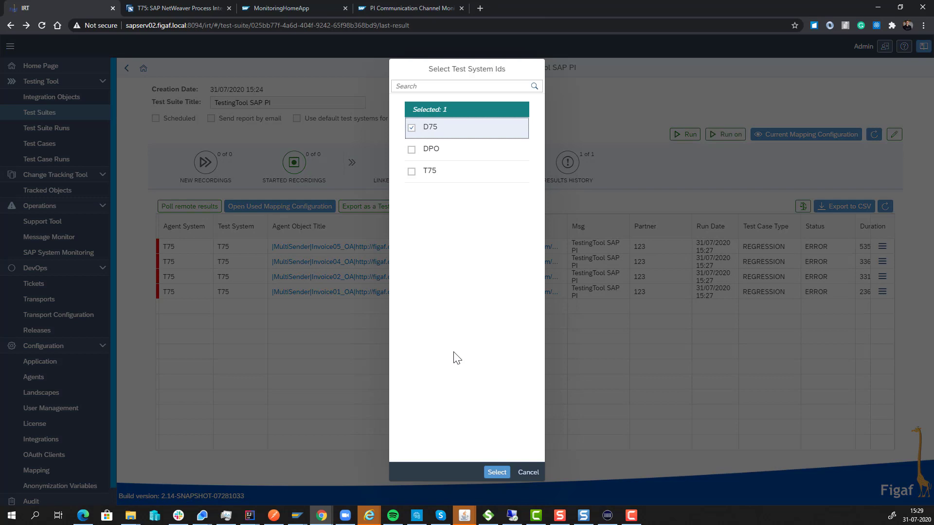
click(496, 472)
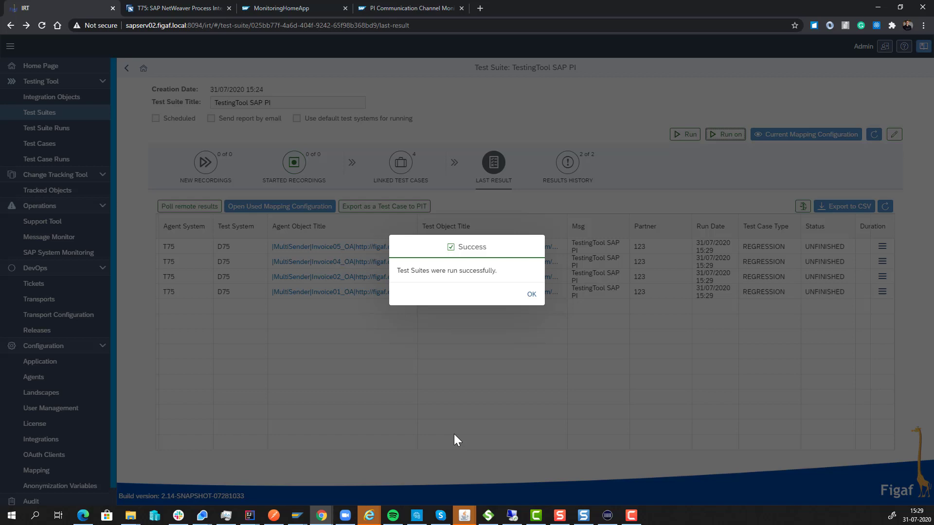
Refresh the D75 suite run and open the Invoice02 test's run results
click(532, 295)
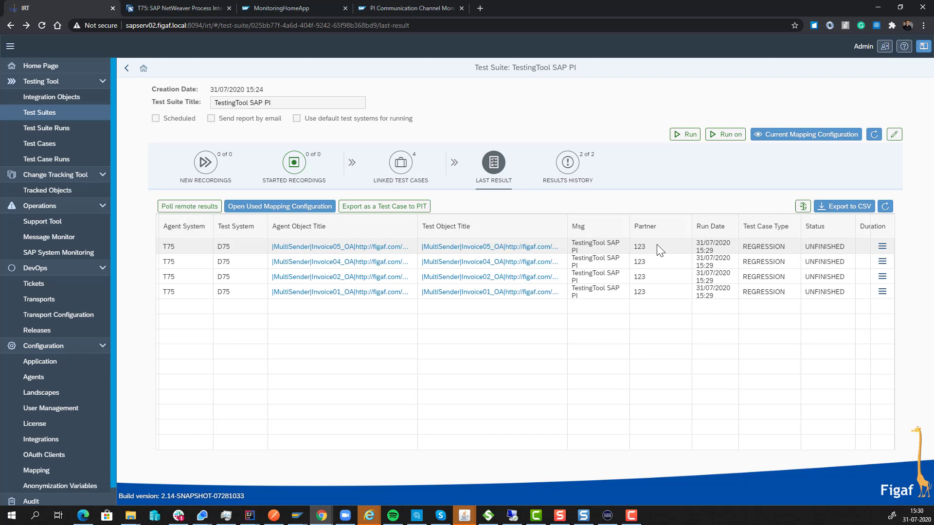
click(884, 206)
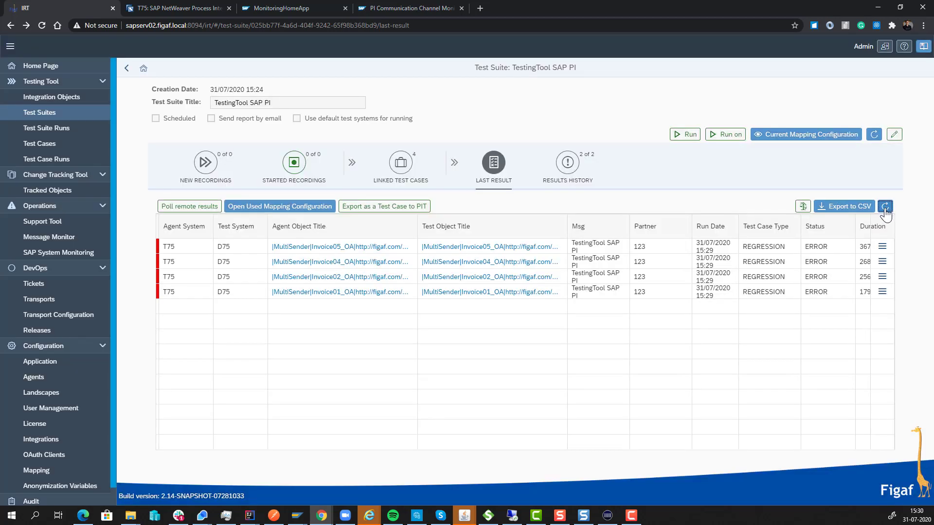
click(886, 279)
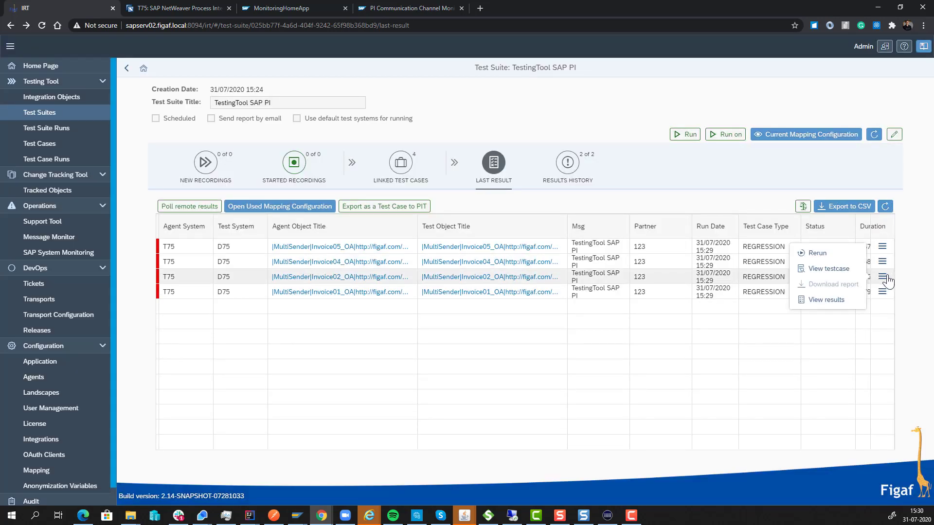
click(832, 304)
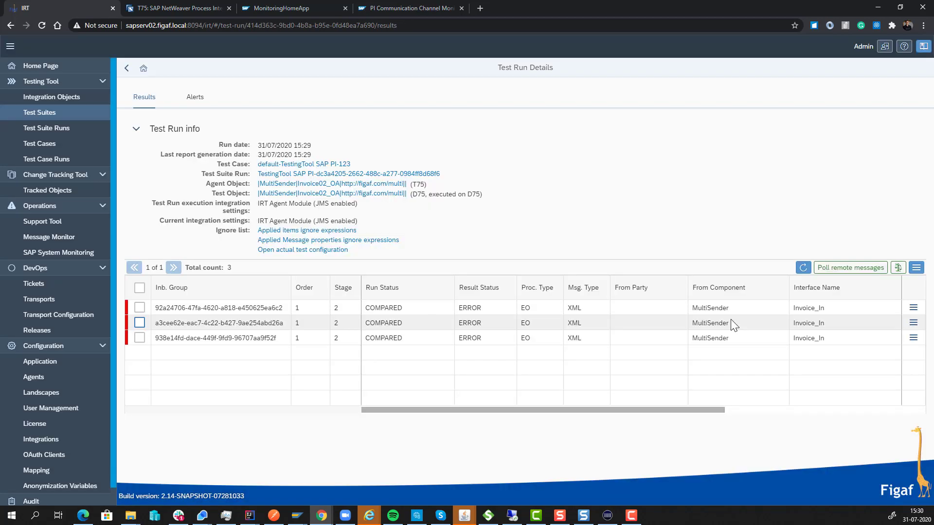
Review the first message's expected-versus-actual diffs showing changed Price values, then close them
click(912, 314)
click(826, 313)
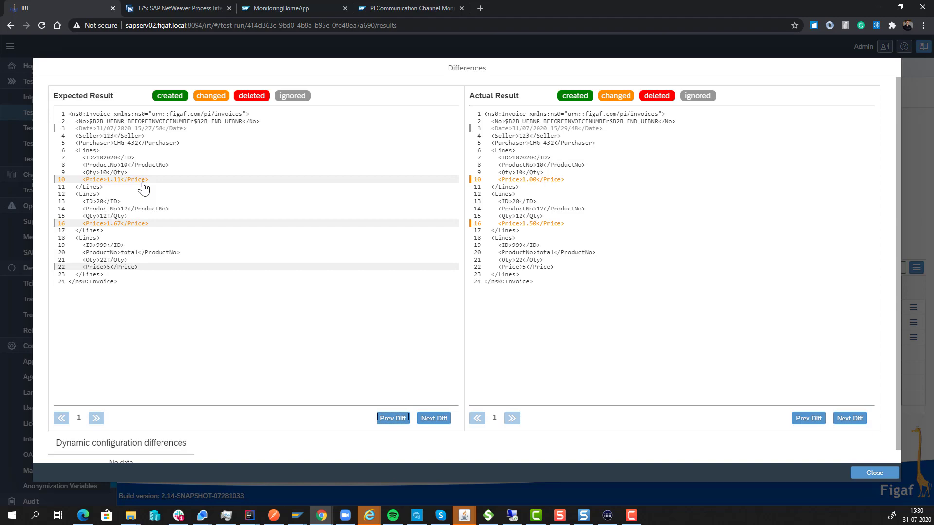
click(857, 481)
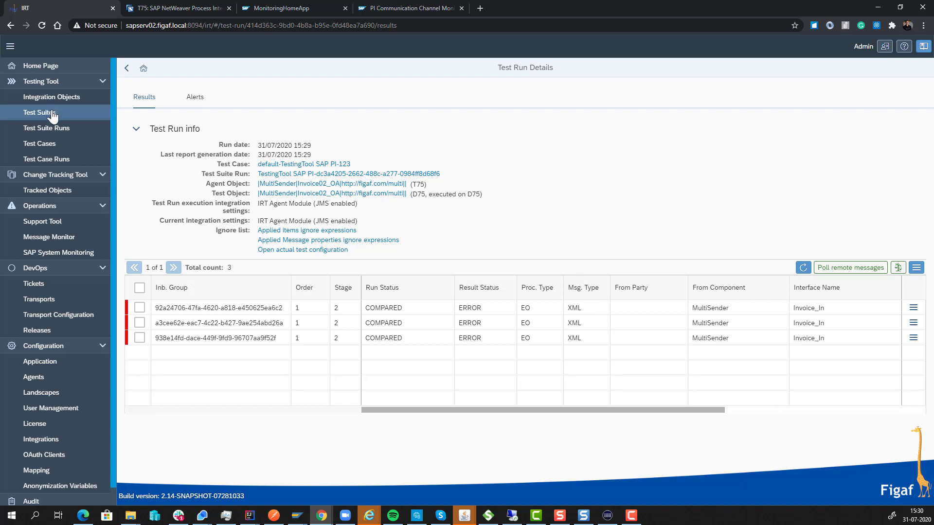
Open the first DEFAULT test case of ERP_D INVOIC.INVOIC02 and view its messages and testing results
click(68, 97)
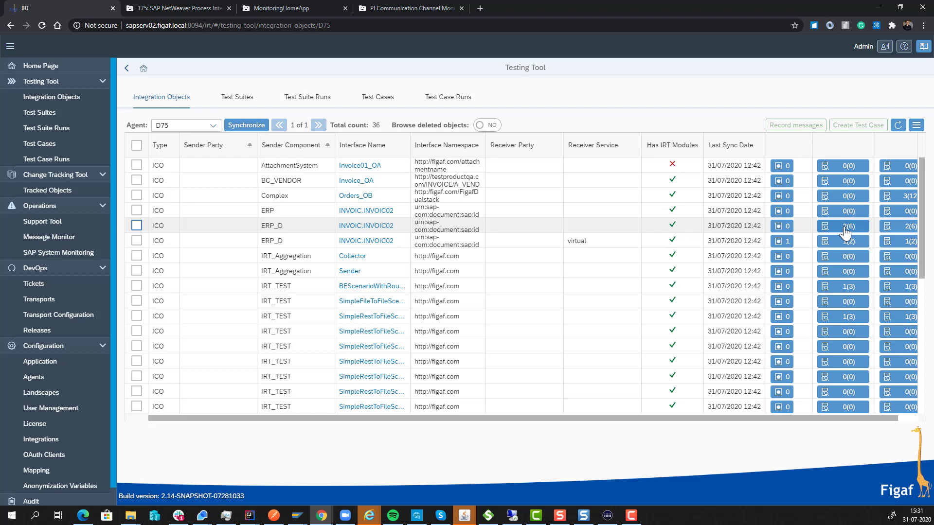
click(845, 227)
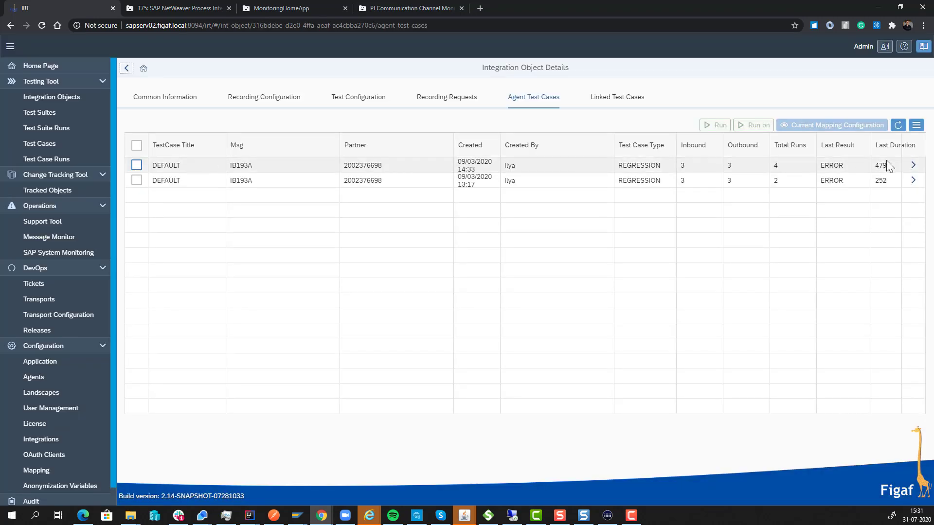
click(912, 166)
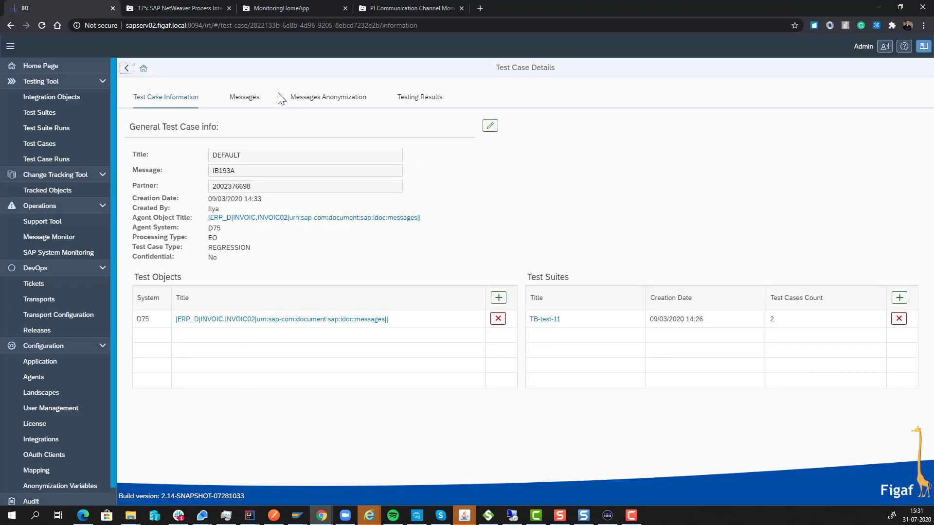
click(238, 97)
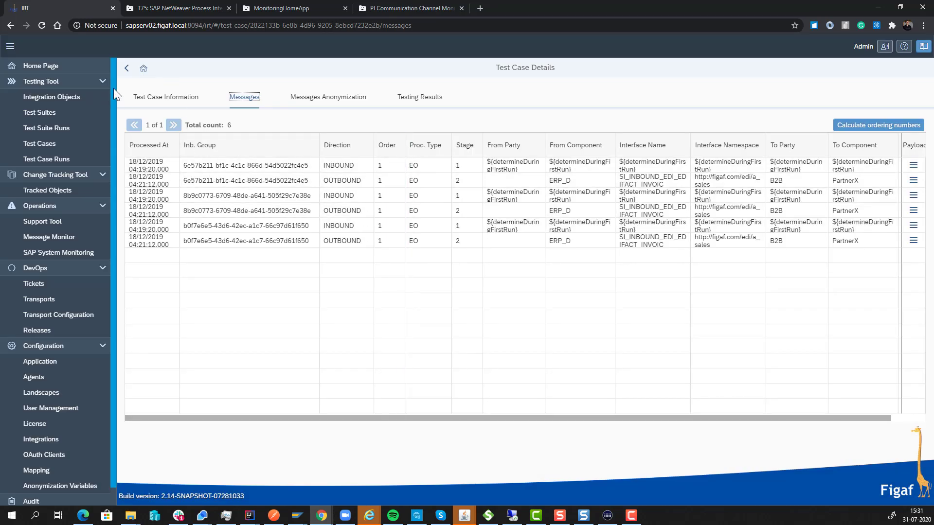
click(401, 97)
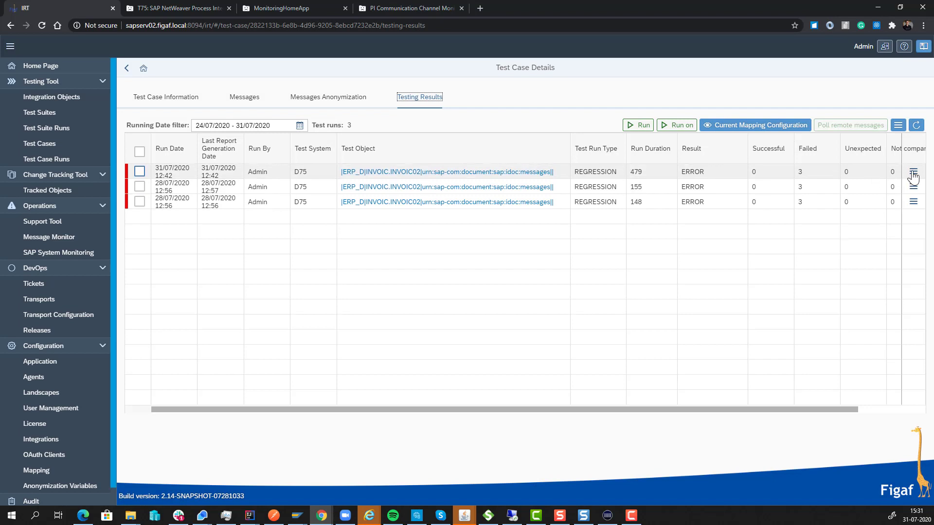
View the 31/07/2020 12:42 run's details and open the first EDIFACT message's actions
click(913, 171)
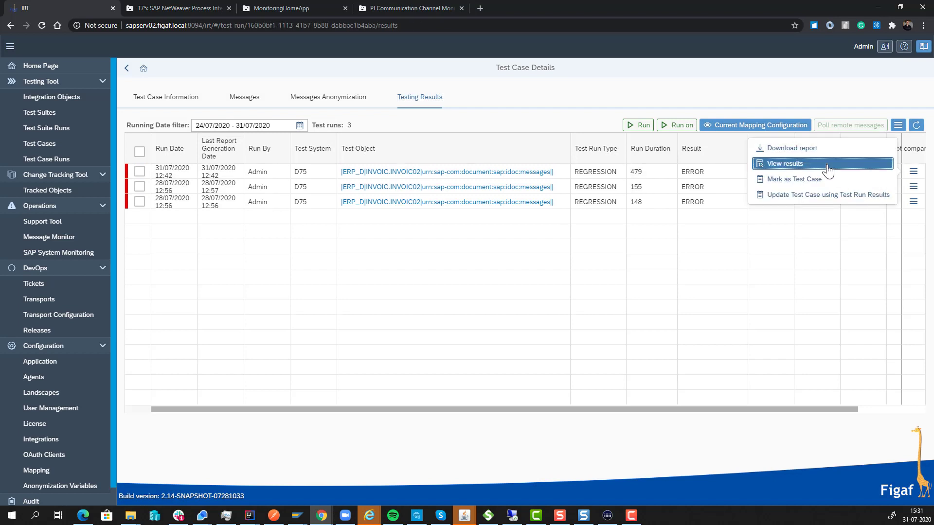
click(828, 165)
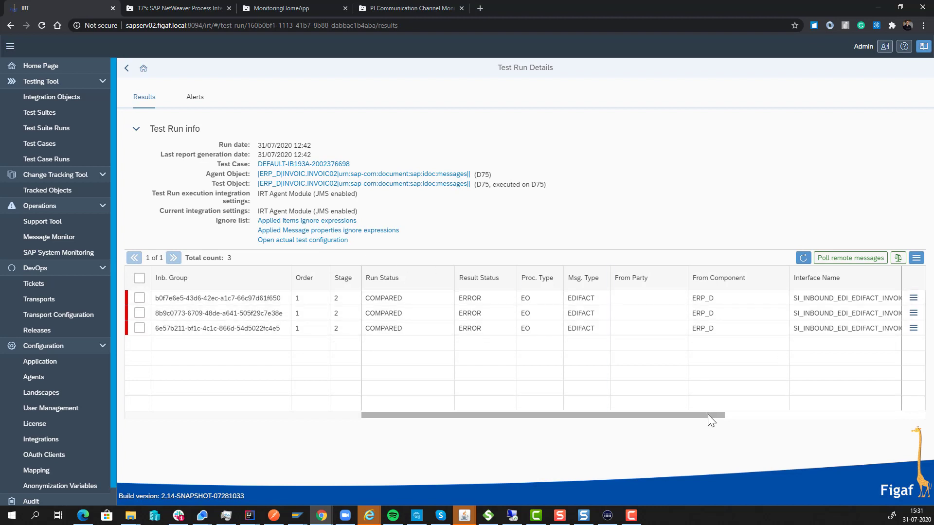
drag(707, 414, 681, 413)
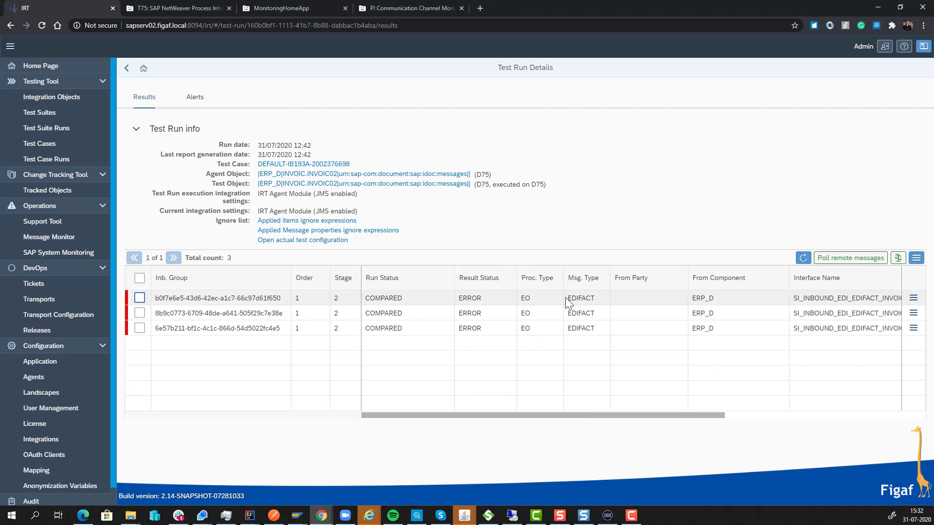
click(913, 298)
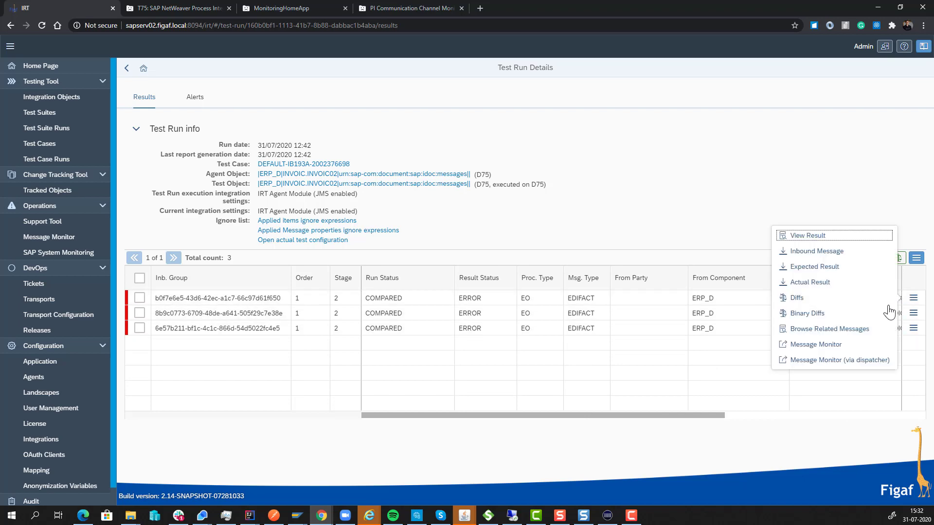
Compare the EDIFACT binary diffs, decline ignoring the changed DTM line, and return to Testing Results
click(844, 312)
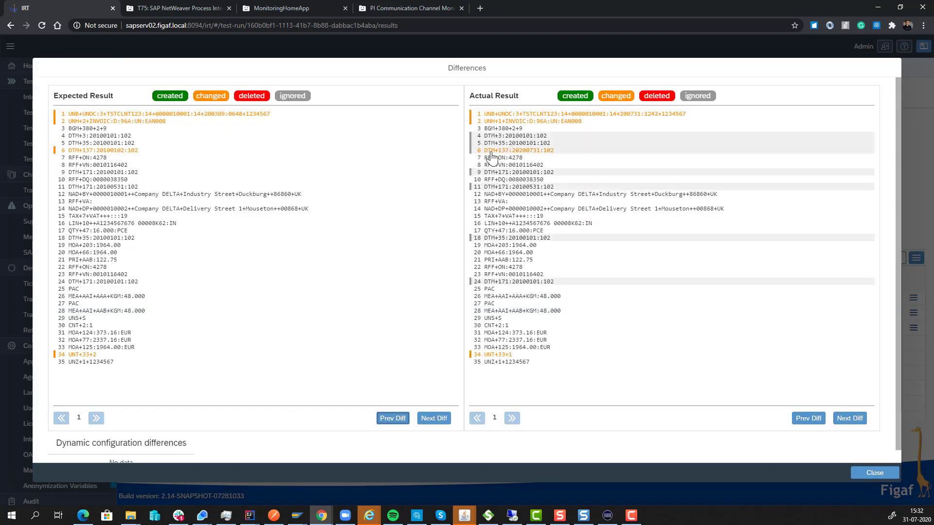
click(490, 151)
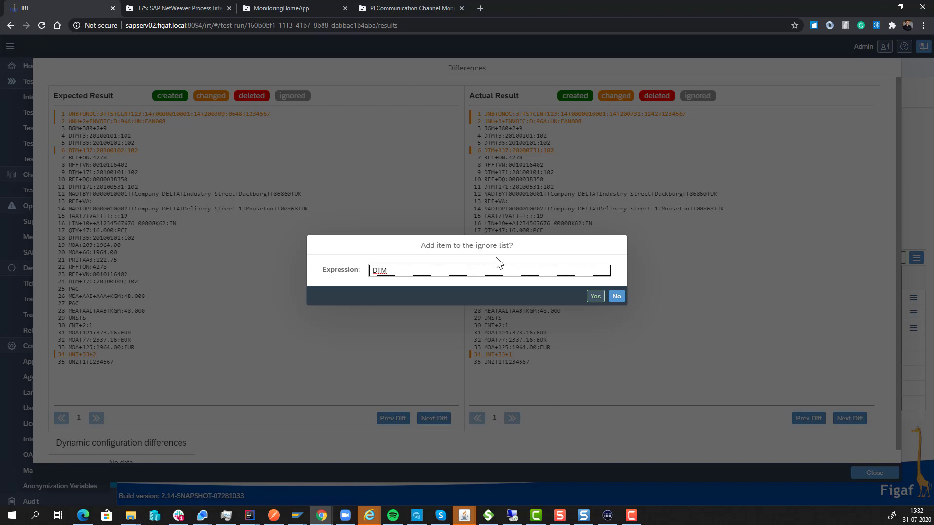
click(618, 296)
click(871, 472)
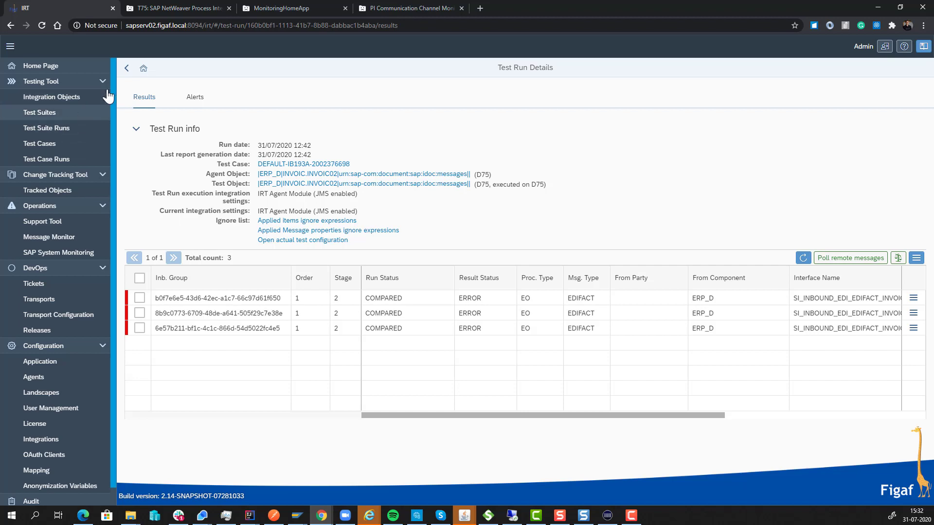
click(122, 71)
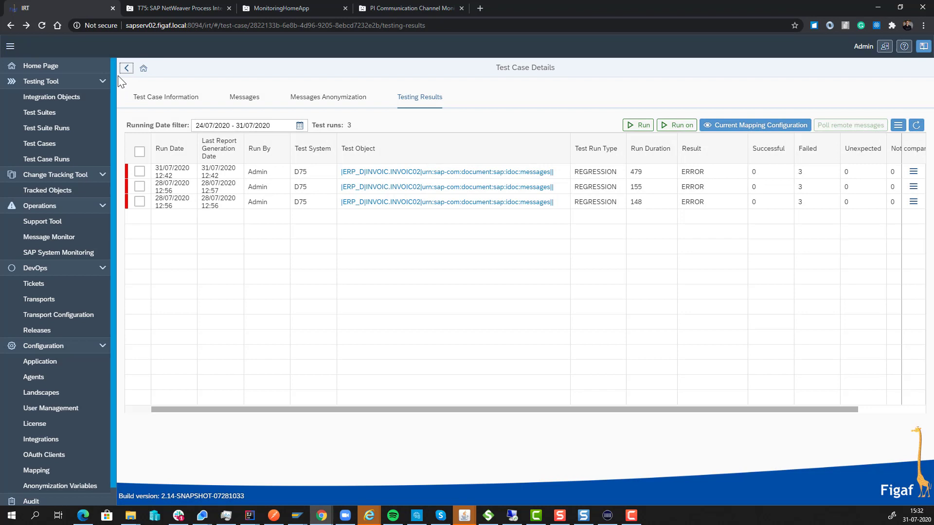
click(316, 99)
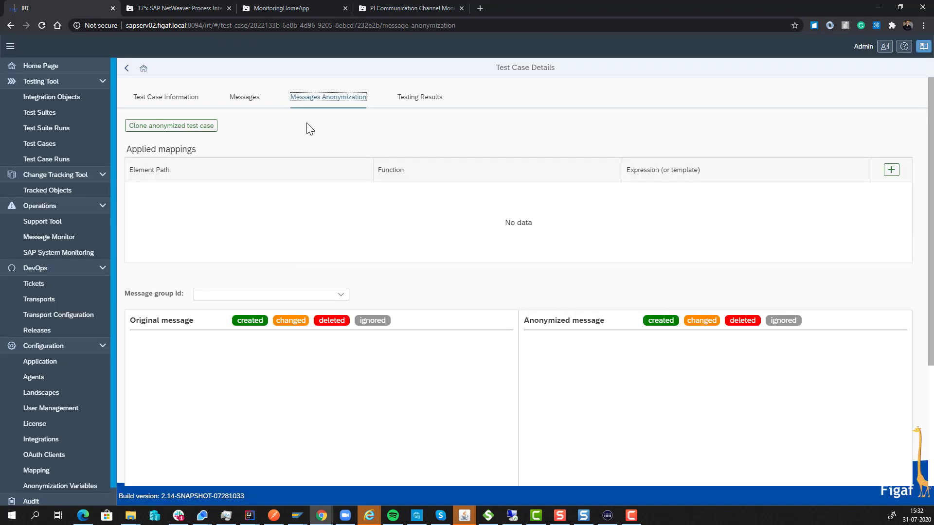
click(341, 294)
click(300, 314)
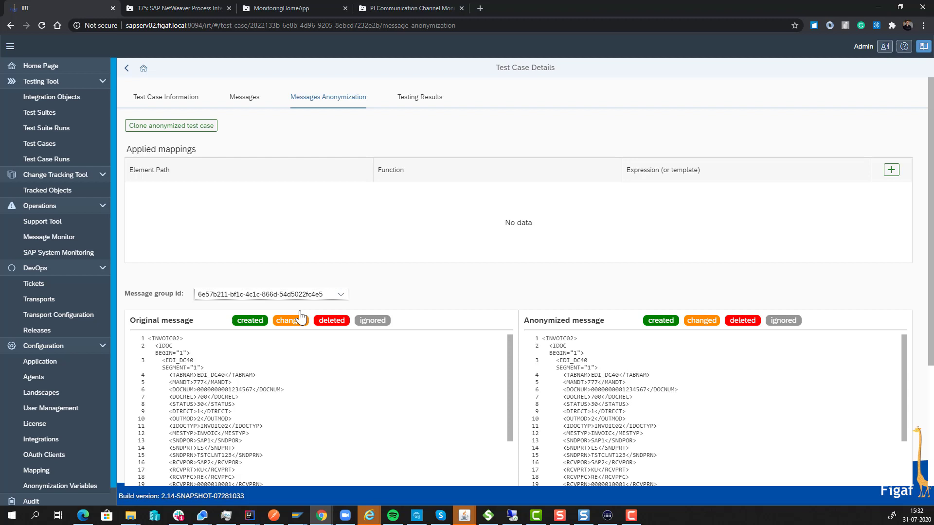
scroll(223, 457, down, 5)
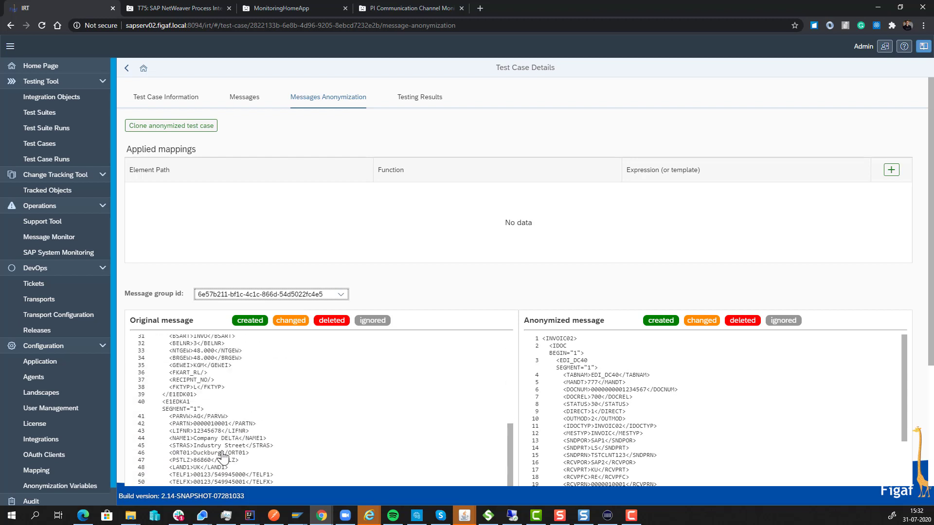
scroll(223, 457, up, 5)
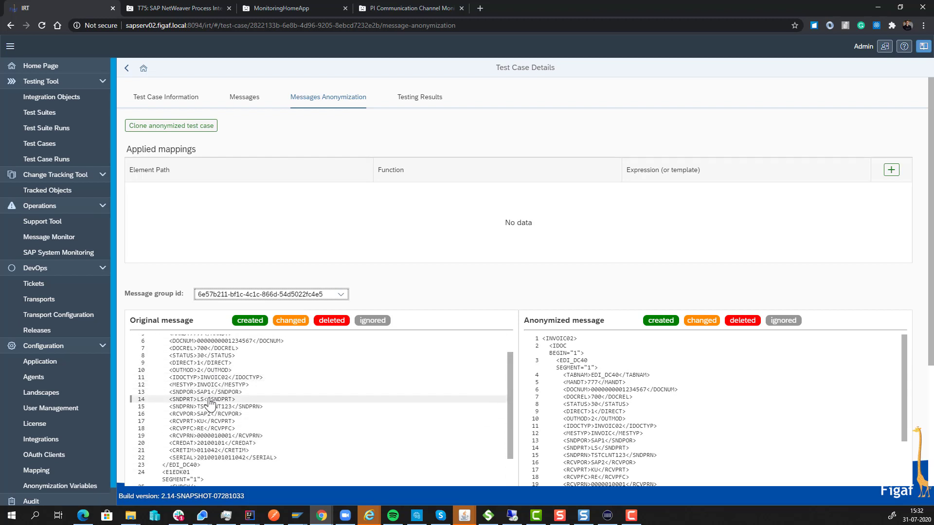
scroll(210, 402, down, 5)
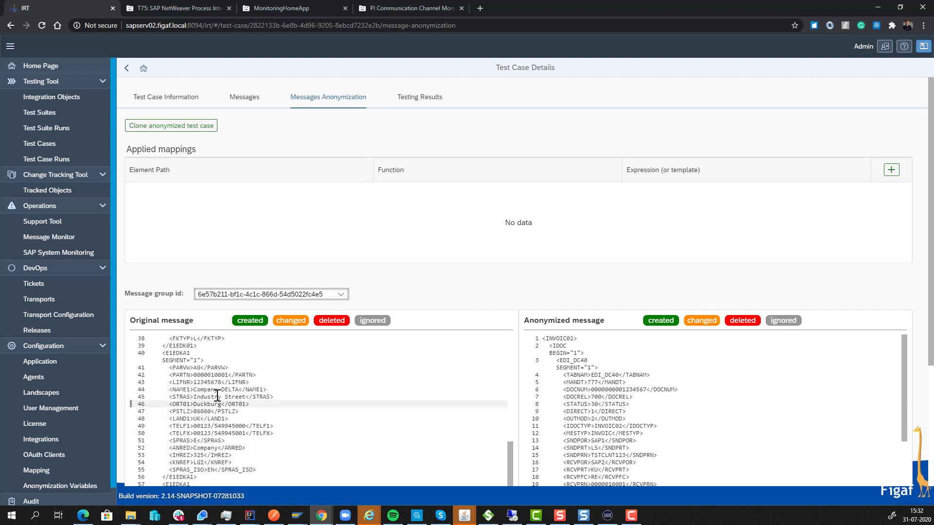
Map E1EDKA1 NAME1 with 'Generate value from template' using template ${firstname}##
click(208, 390)
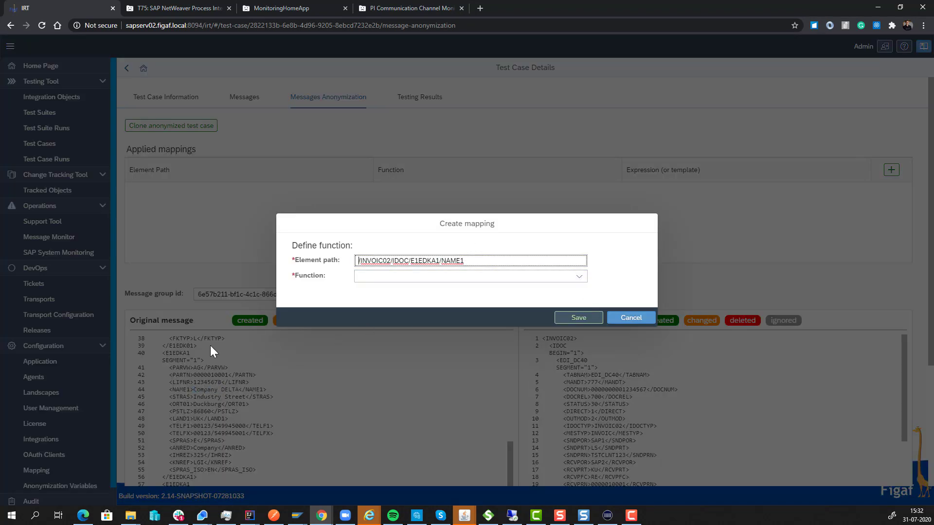
click(578, 276)
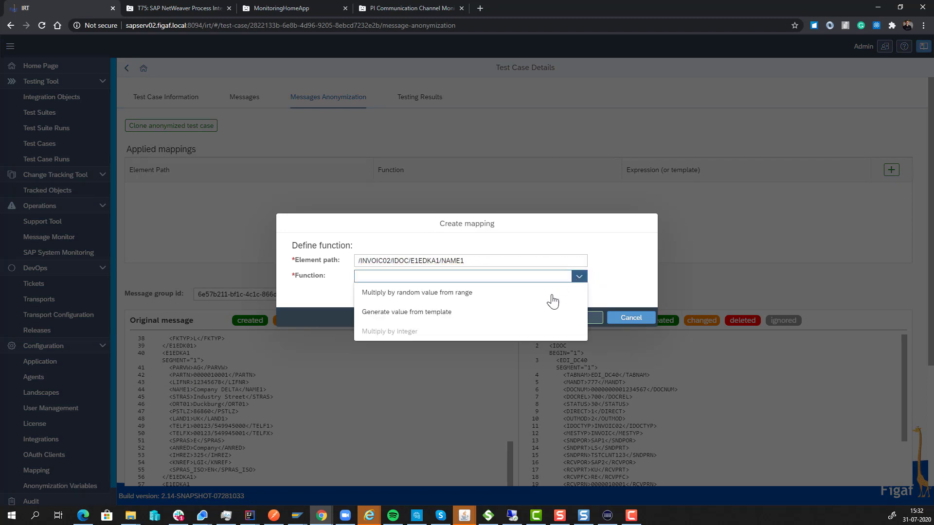
click(521, 315)
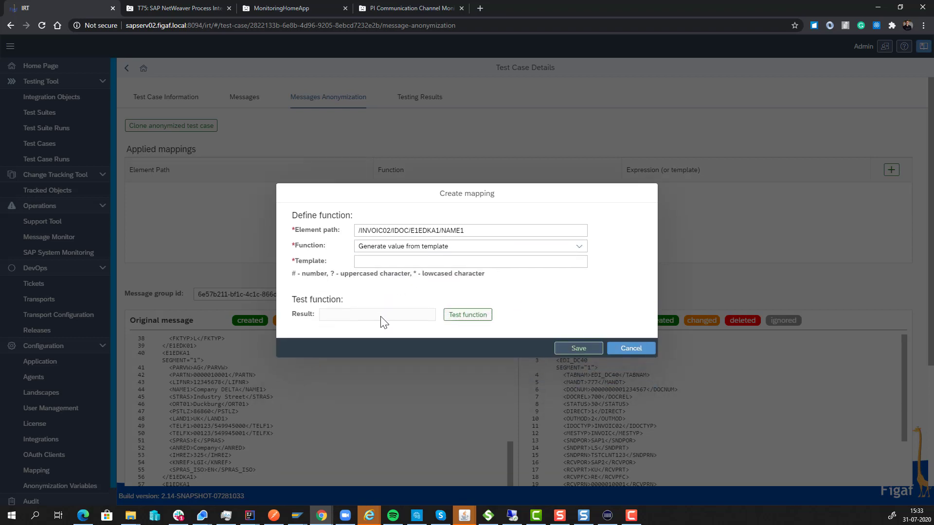
click(408, 261)
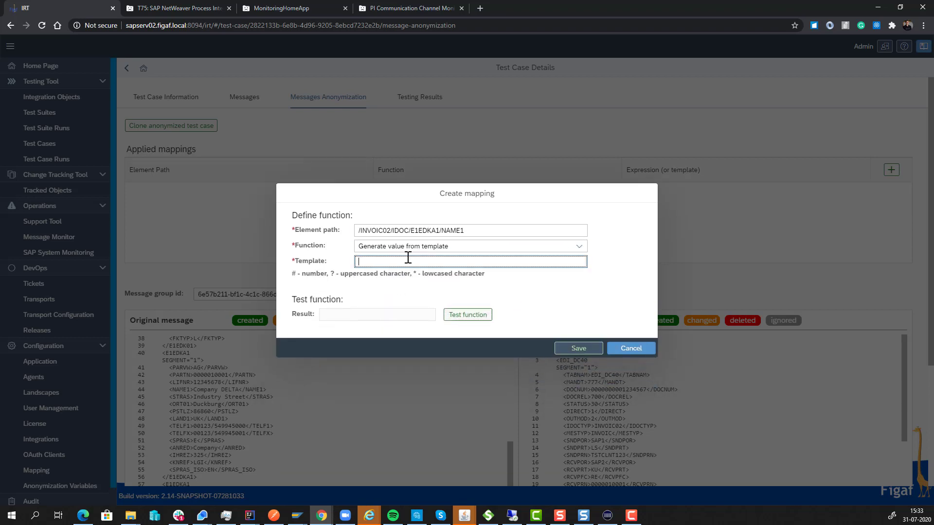
text(()
text(firstname})
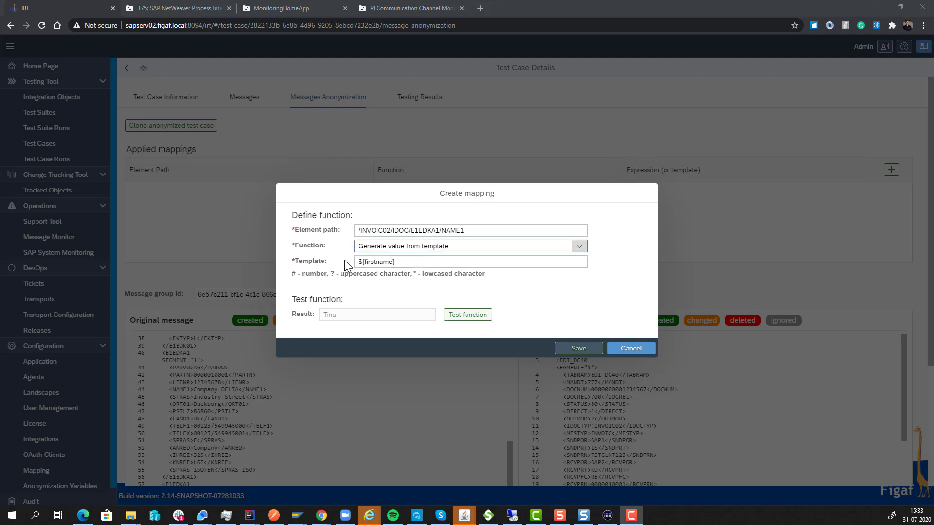
click(360, 262)
text($)
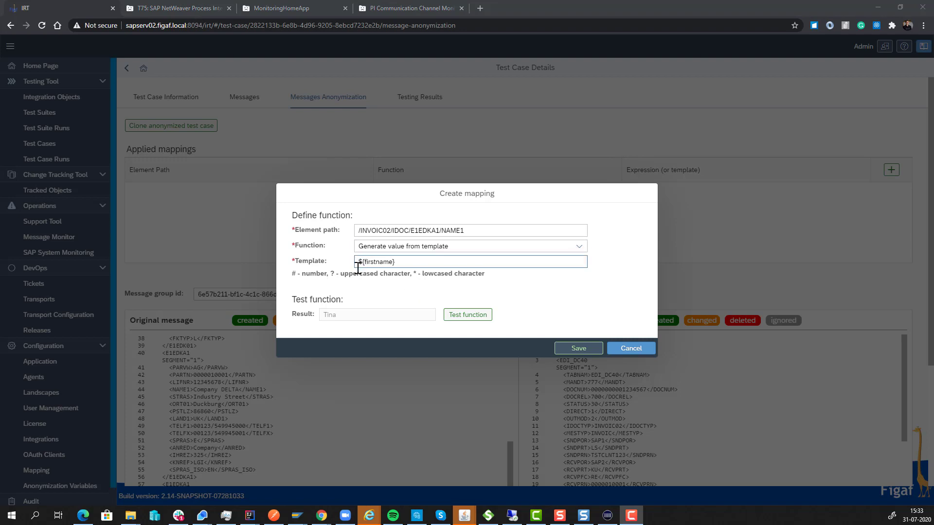
click(358, 271)
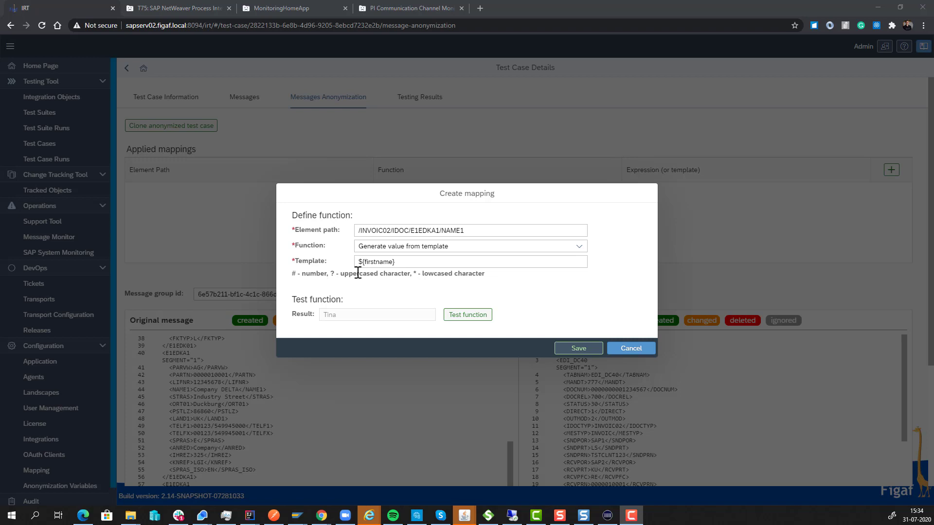
click(408, 262)
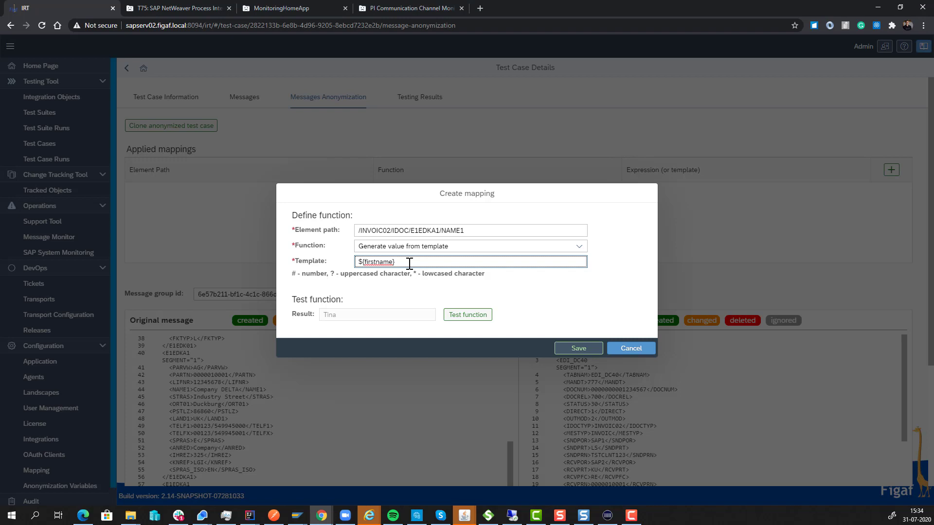
text(##)
Test the template to preview sample generated names, then save the mapping
click(450, 315)
click(452, 317)
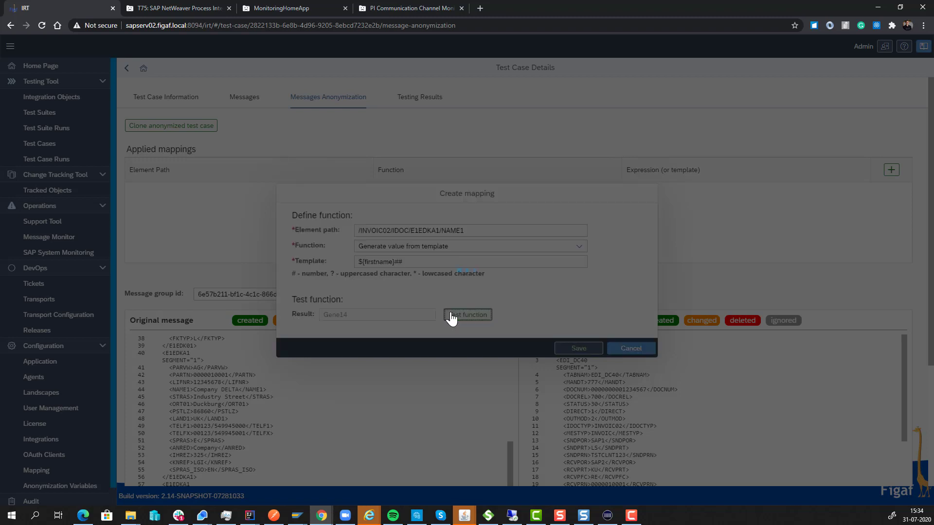
click(578, 349)
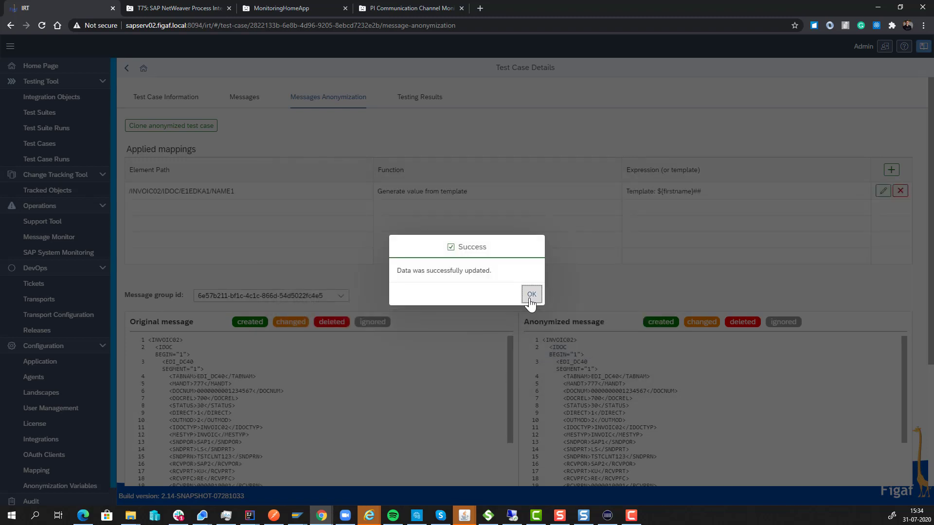
Confirm the save and check the anonymized message's NAME1 lines now show generated names
click(530, 295)
scroll(545, 428, down, 5)
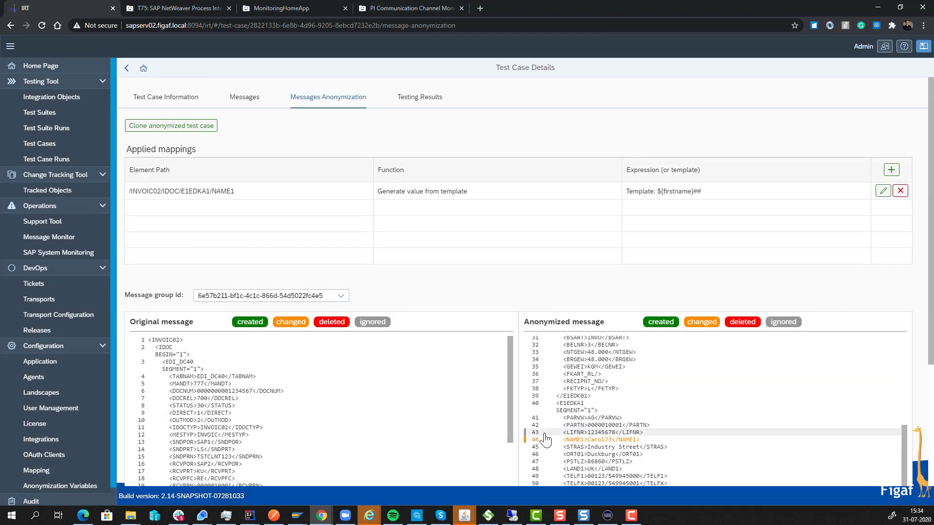
scroll(545, 439, down, 4)
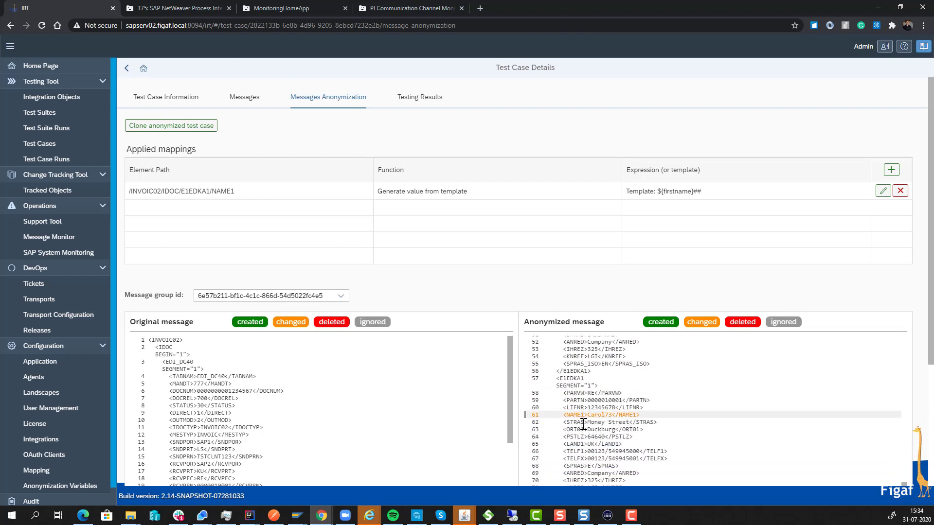
scroll(583, 424, up, 4)
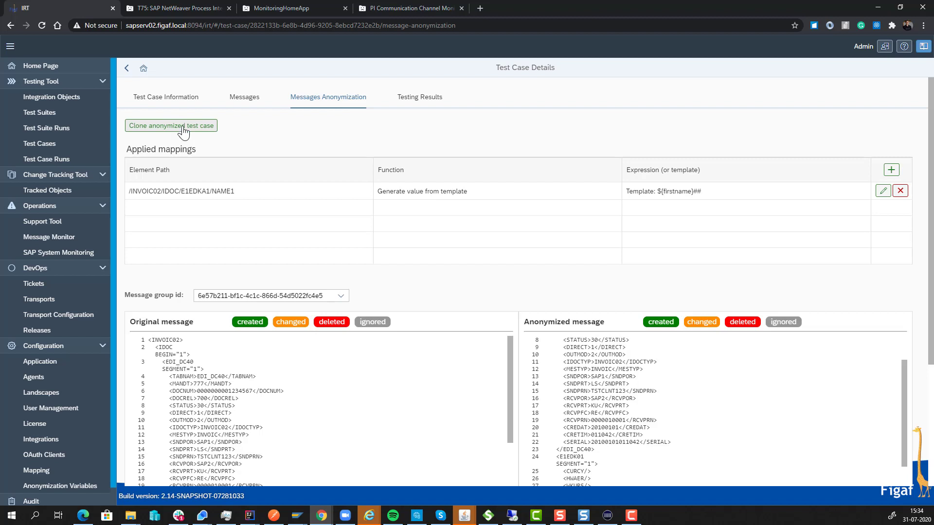
click(71, 128)
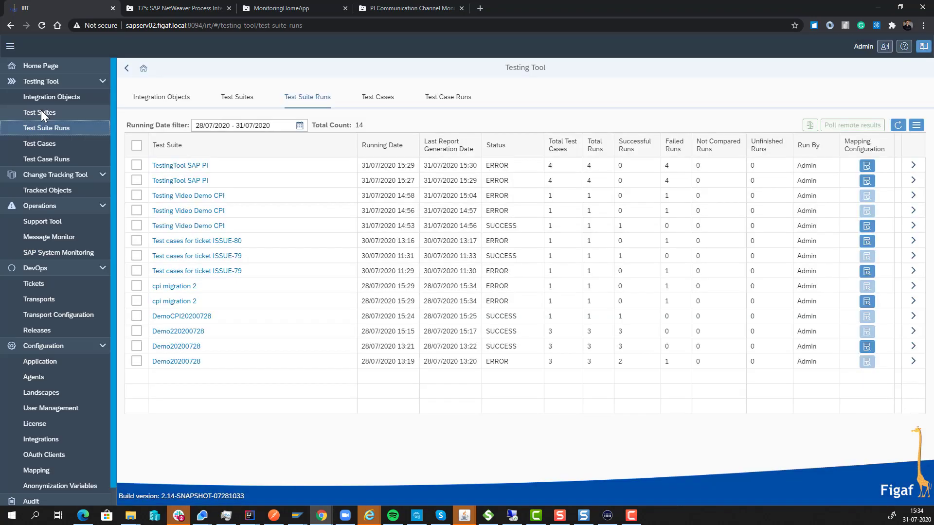
Find 'Test Suite with Confidential Data for D74' in Test Suites and open its last result
click(41, 112)
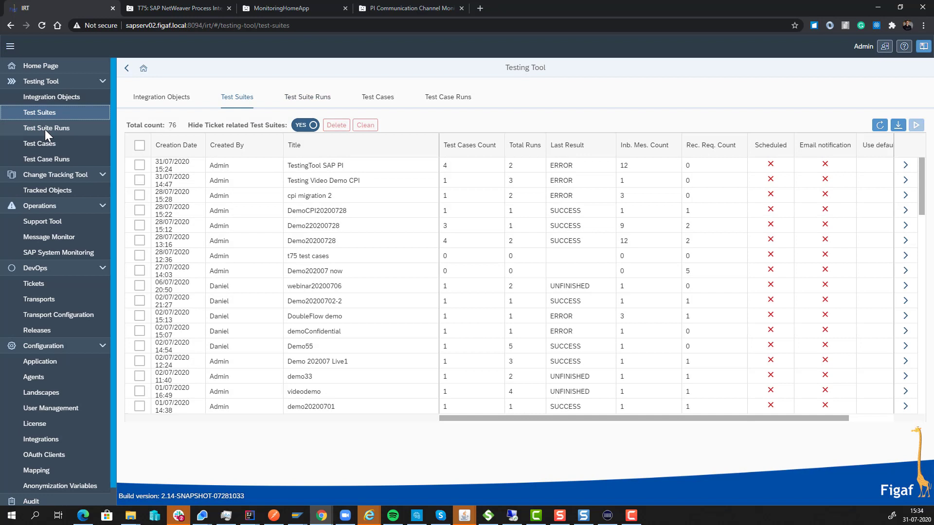
scroll(347, 258, down, 2)
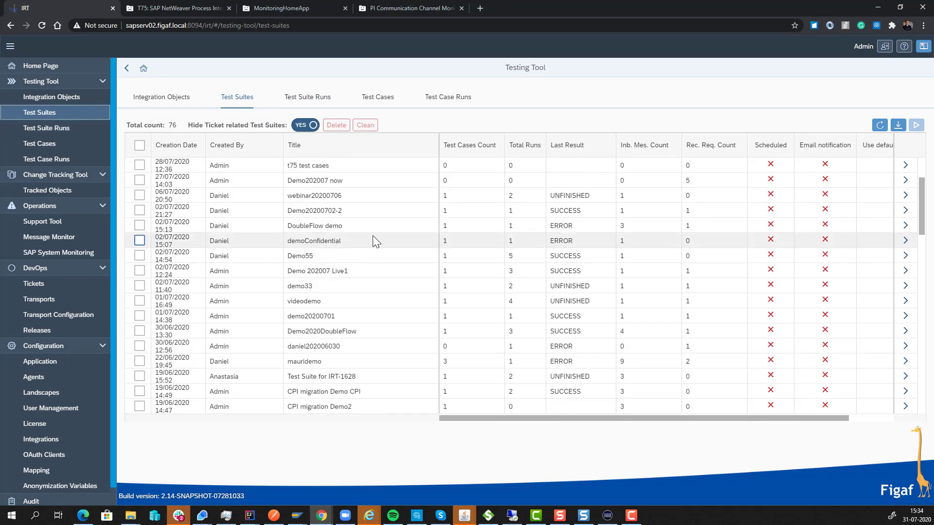
scroll(371, 239, down, 1)
scroll(384, 291, down, 4)
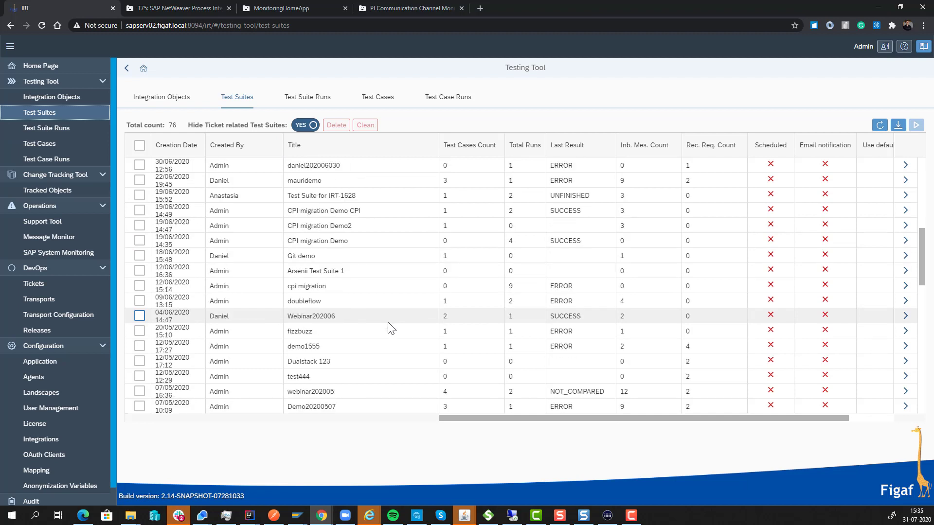
scroll(389, 335, down, 2)
scroll(387, 340, down, 1)
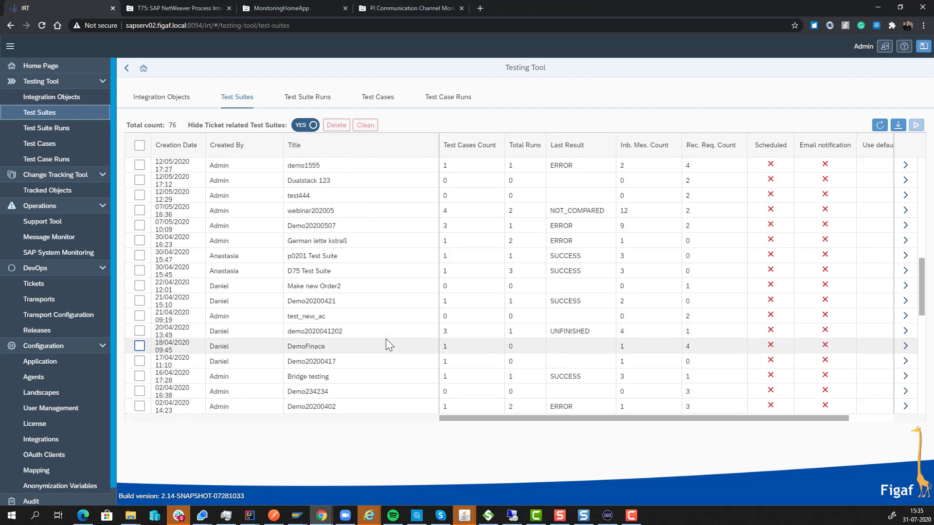
scroll(386, 338, down, 2)
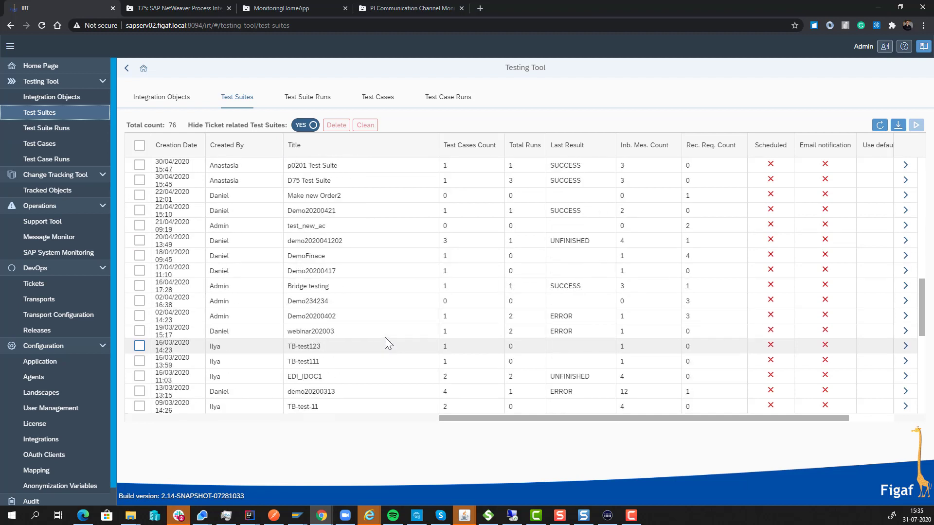
scroll(375, 330, up, 1)
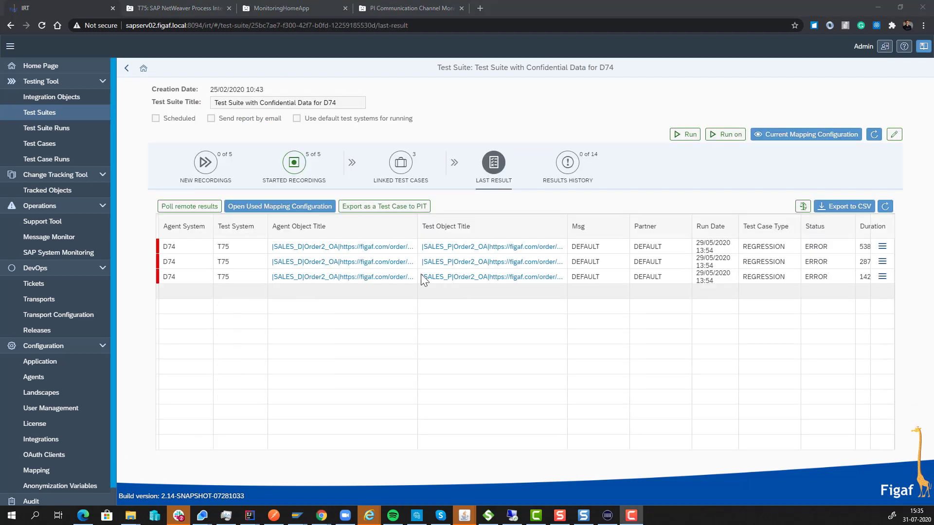
Inspect the first result's integration object and its agent test cases, then go back
click(487, 248)
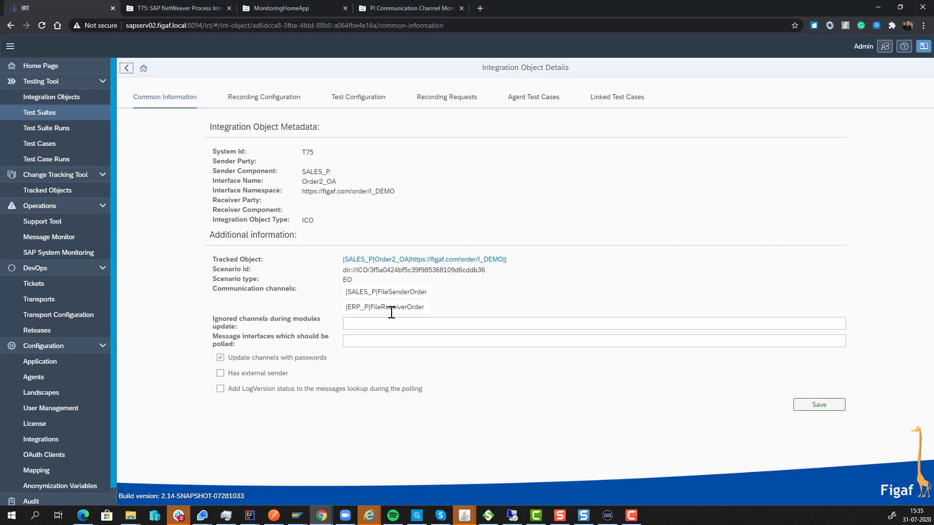
click(508, 100)
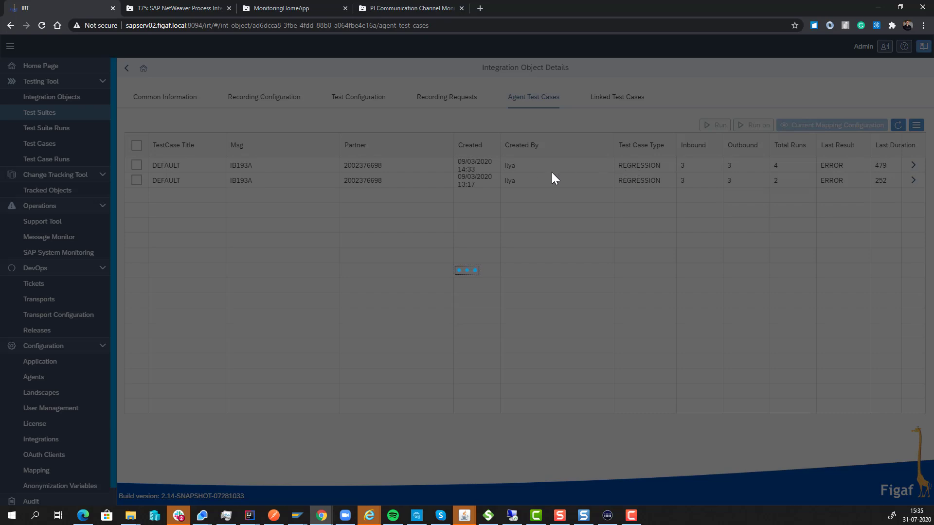
click(128, 69)
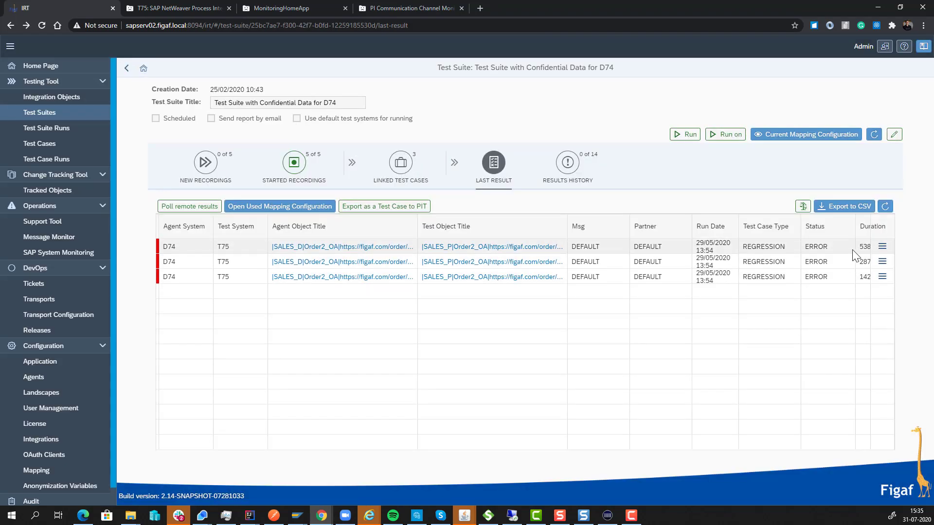
Open the first test run's details and show the first message's masked XML differences
click(881, 247)
click(845, 274)
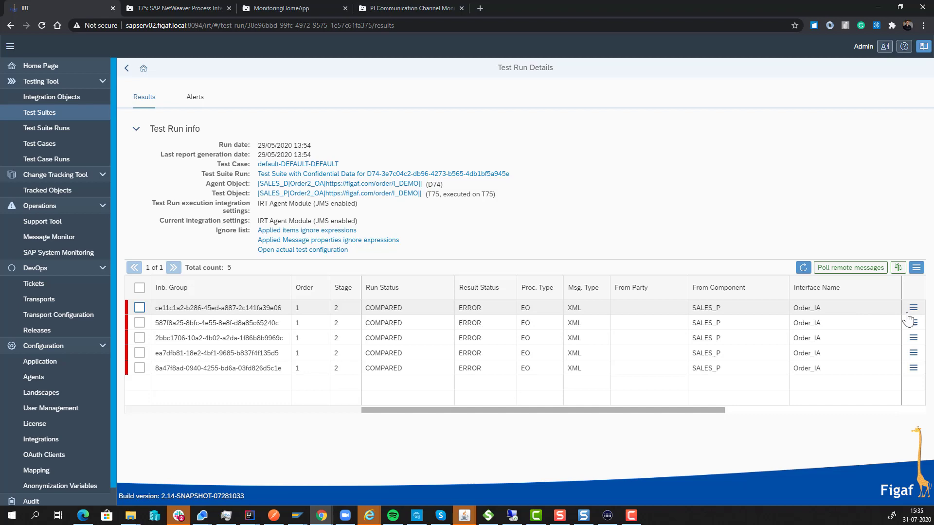
click(913, 308)
click(844, 313)
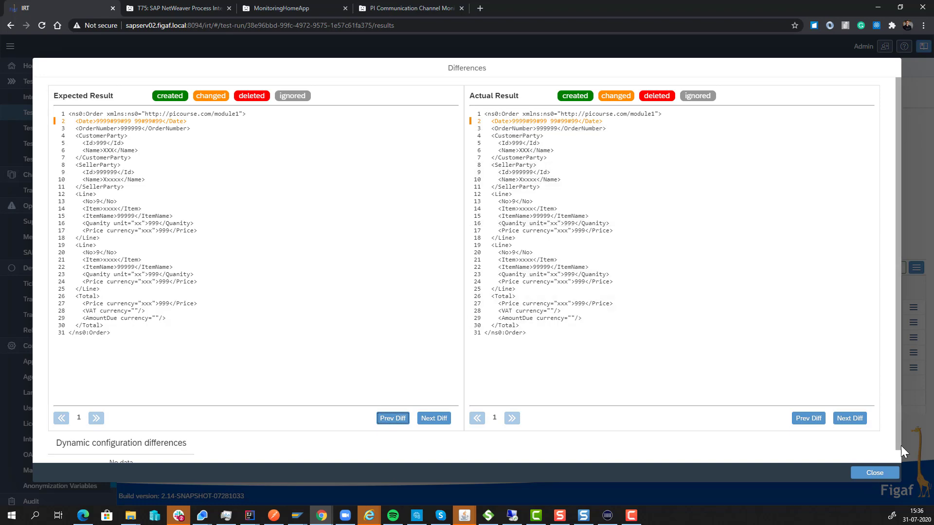
Close the Differences dialog to return to the five Order_IA message results
click(882, 473)
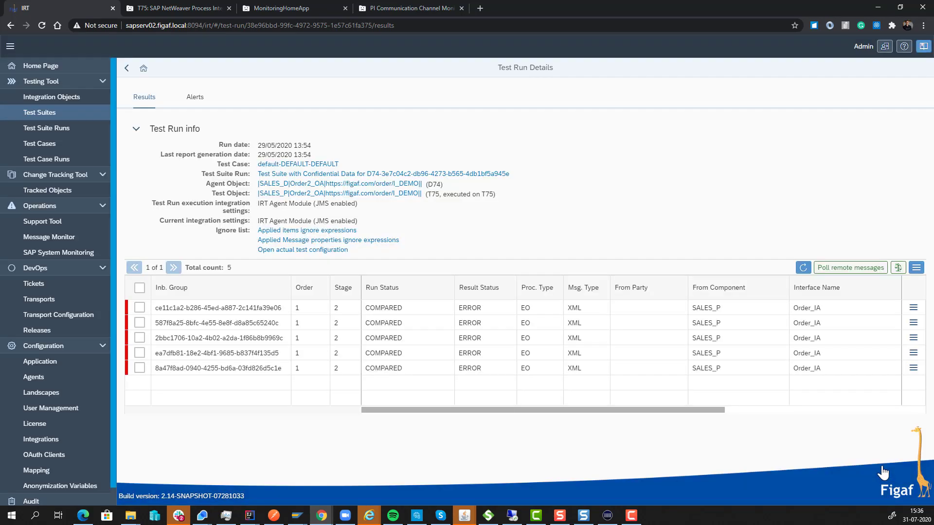